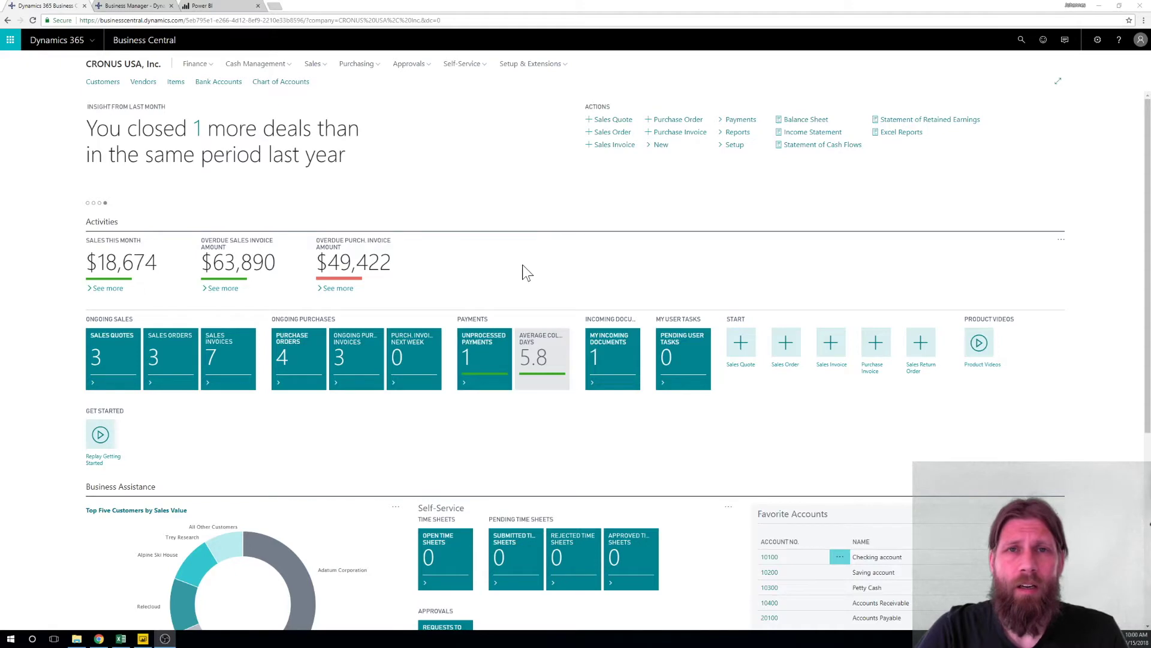
- Scroll down the Role Center to the Power BI Reports part with the Estimated Value by Customer Name chart
{"action": "scroll", "coordinate": [468, 259], "scroll_direction": "down", "scroll_amount": 5}
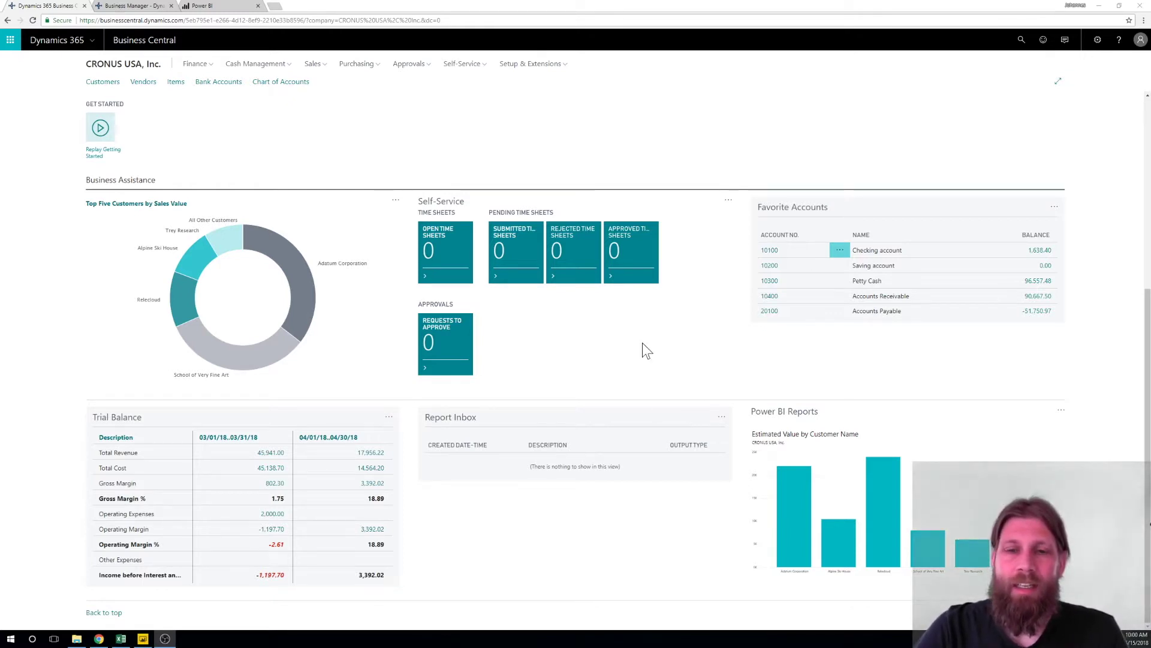
- Scroll back up to the top of the Role Center, showing Activities
{"action": "scroll", "coordinate": [642, 351], "scroll_direction": "up", "scroll_amount": 5}
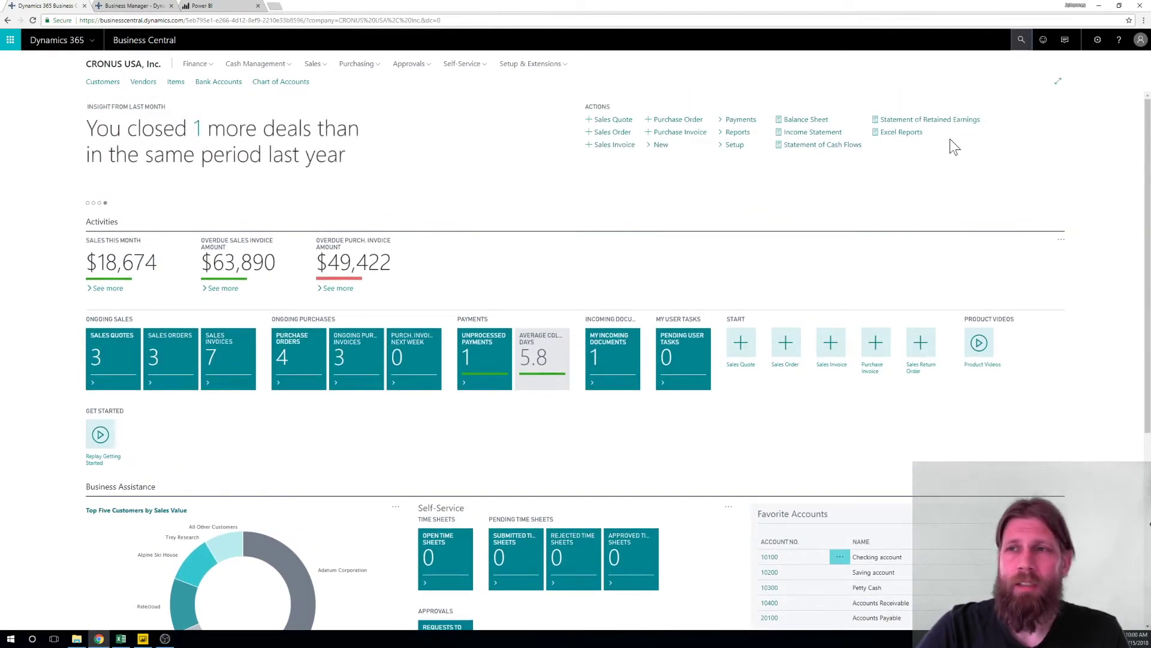
- Search 'sales bu', open Sales Budgets and edit the ITEM SALES budget
{"action": "type", "text": "item "}
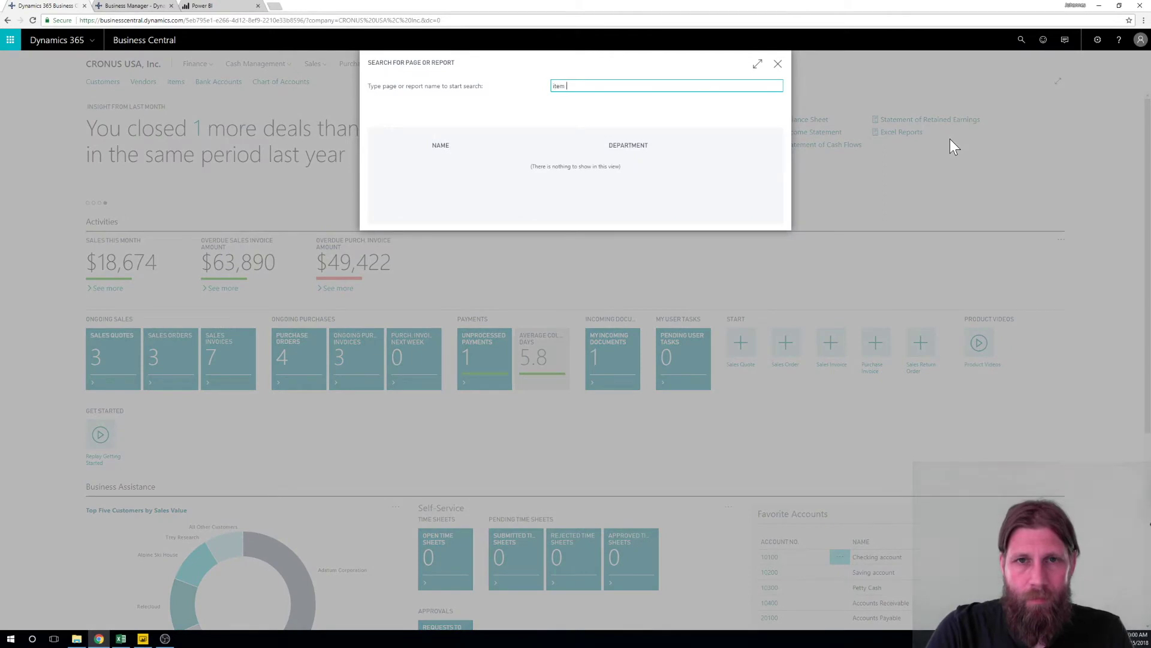
{"action": "type", "text": "bud"}
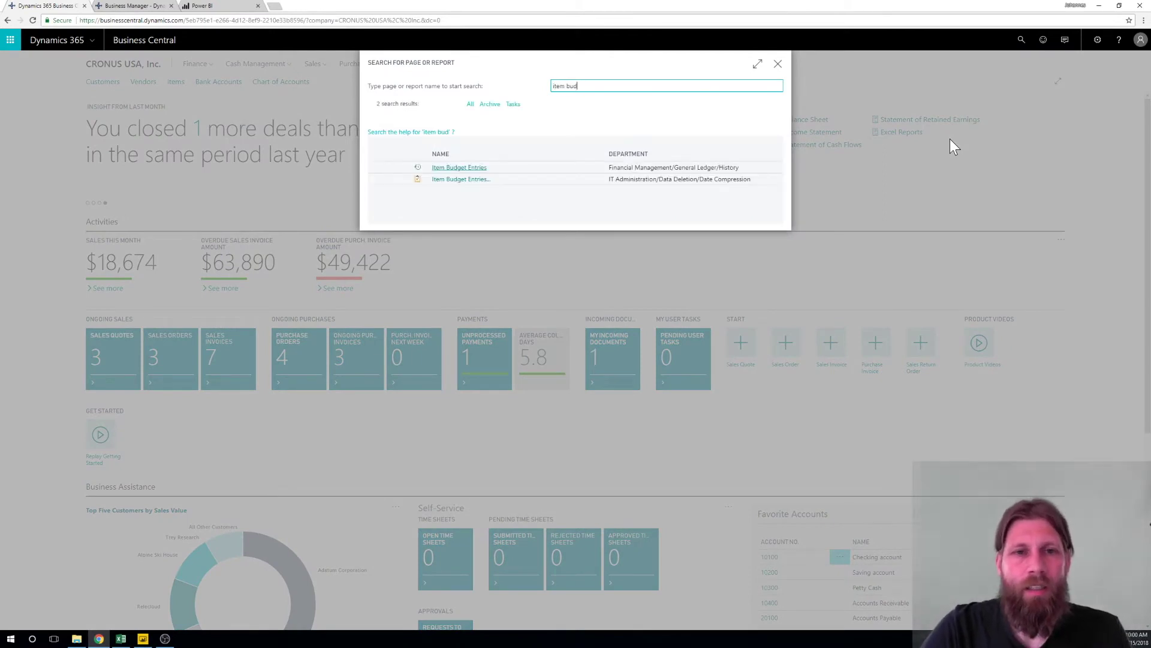
{"action": "key", "text": "BackSpace"}
{"action": "key", "text": "BackSpace"}
{"action": "key", "text": "BackSpace"}
{"action": "key", "text": "BackSpace"}
{"action": "key", "text": "BackSpace"}
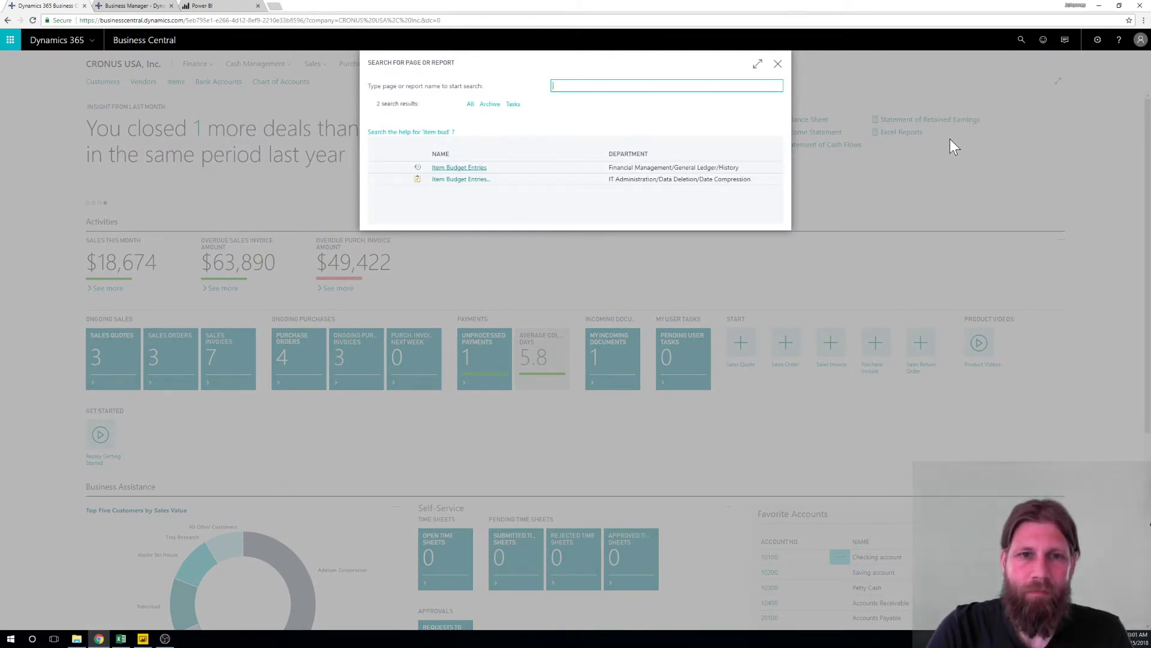
{"action": "type", "text": "sales bu"}
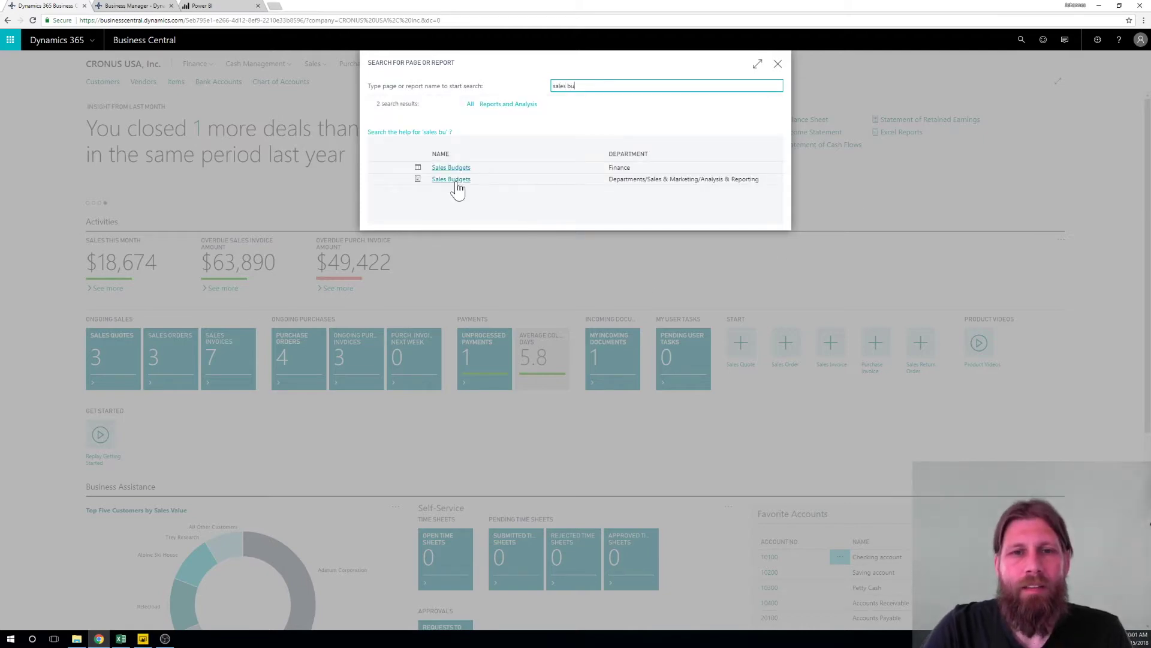
{"action": "left_click", "coordinate": [456, 180]}
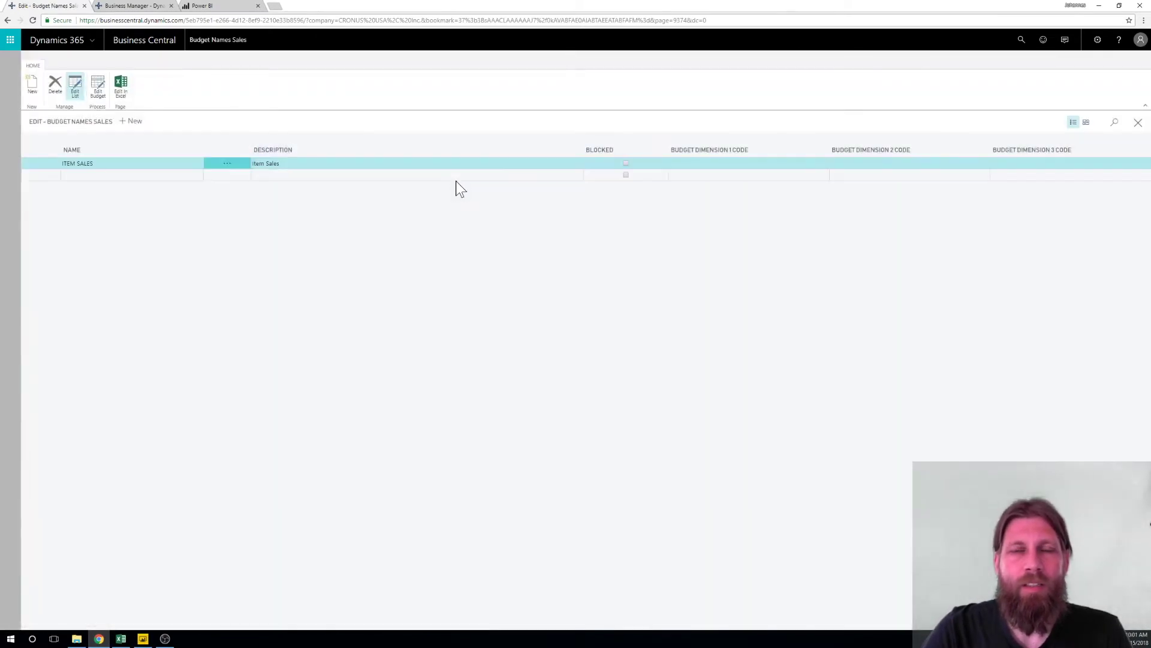
{"action": "left_click", "coordinate": [96, 85]}
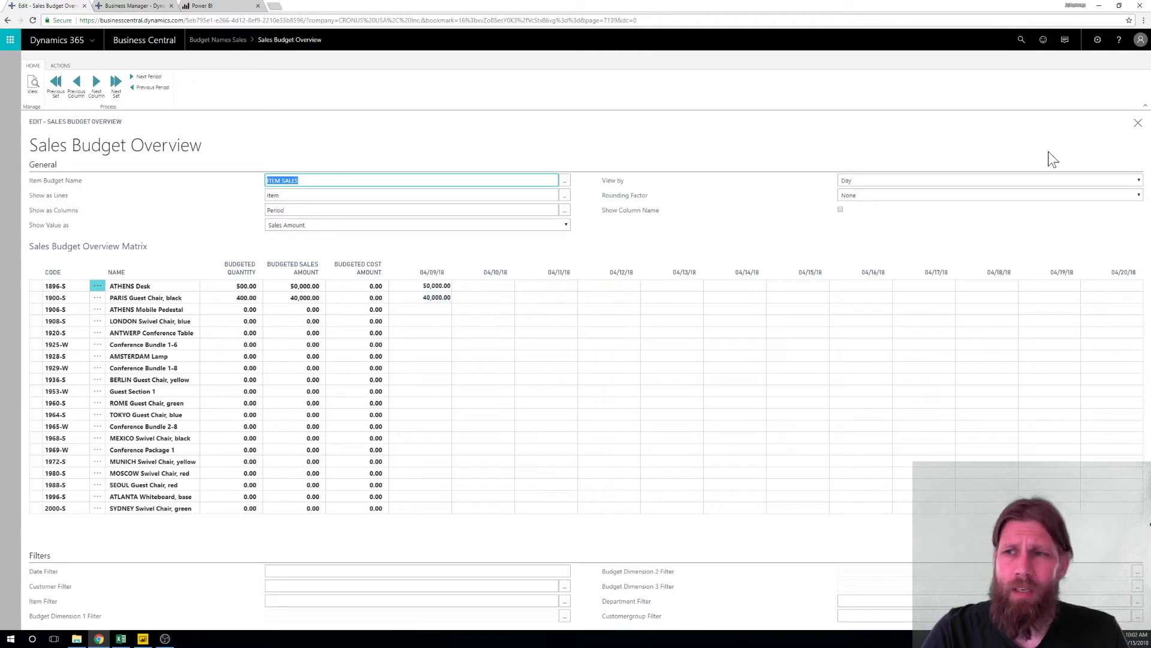
{"action": "left_click", "coordinate": [434, 287]}
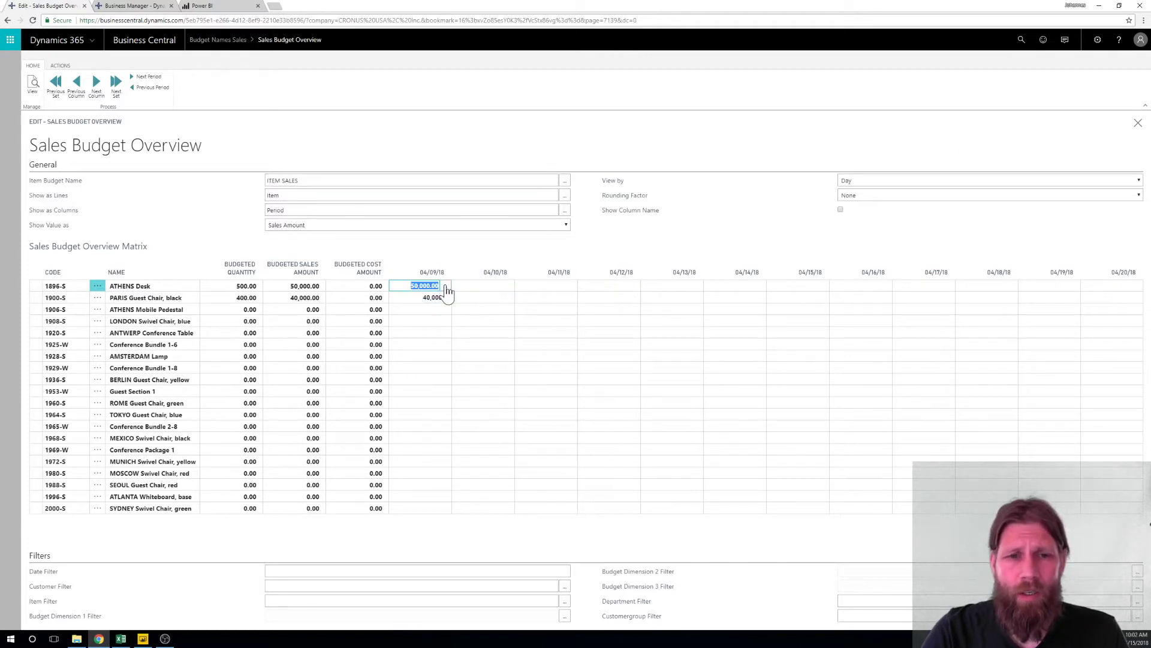
{"action": "left_click", "coordinate": [448, 290]}
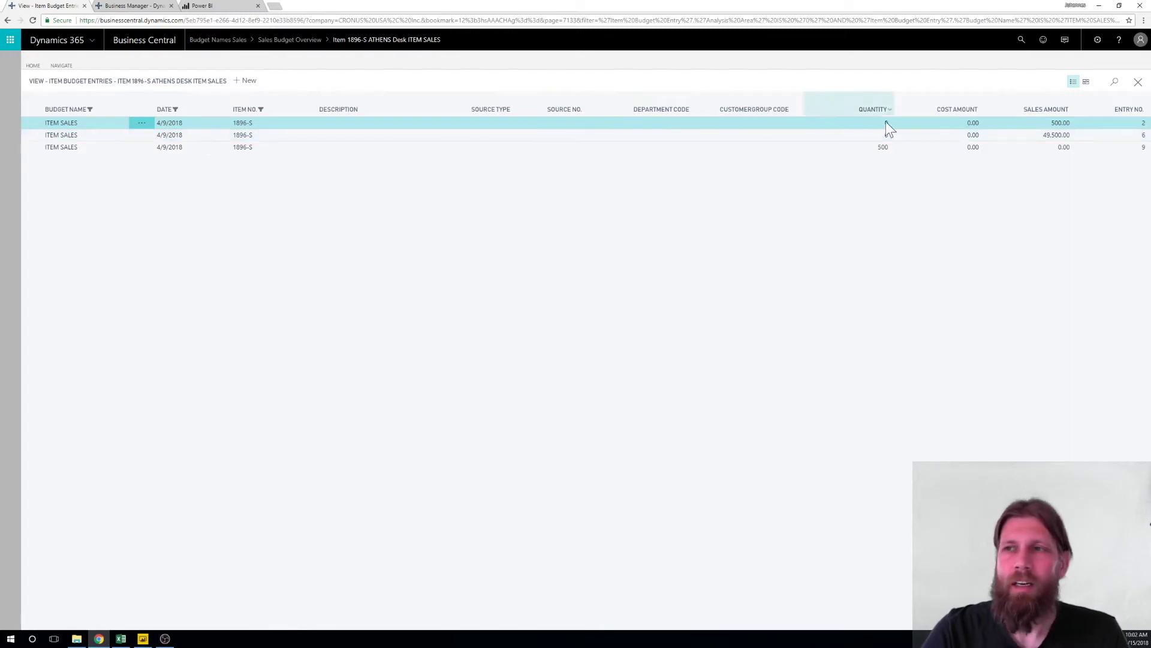
{"action": "left_click", "coordinate": [1141, 86]}
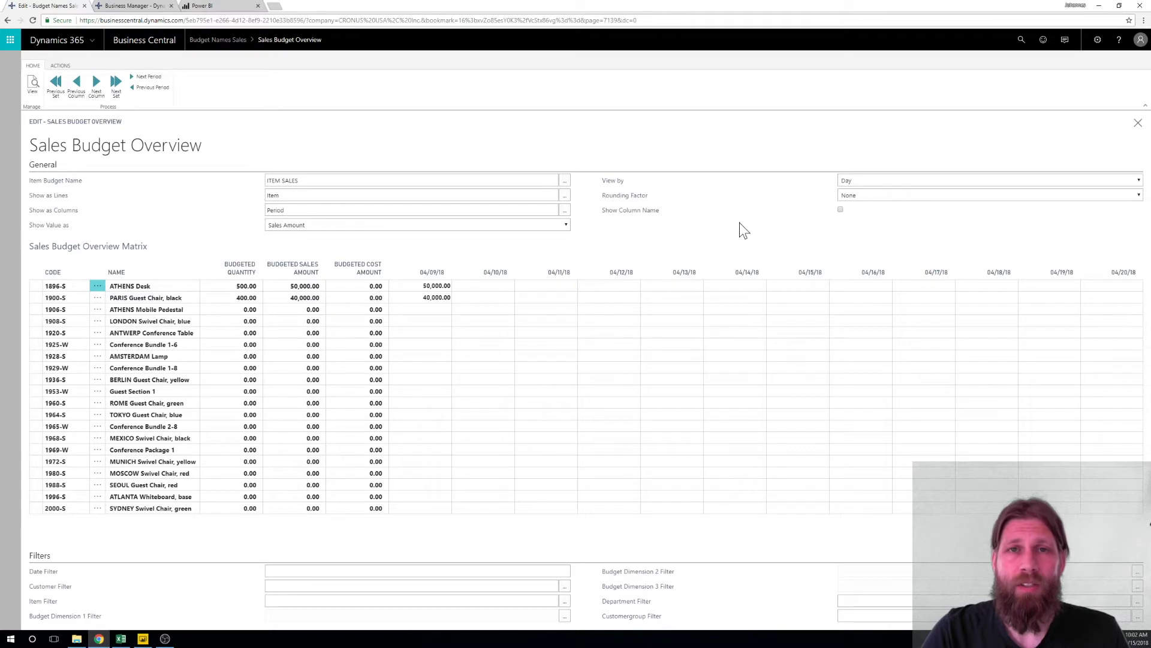
- Close the budget overview and open Web Services via a 'web s' search, showing the IBE service
{"action": "left_click", "coordinate": [1138, 124]}
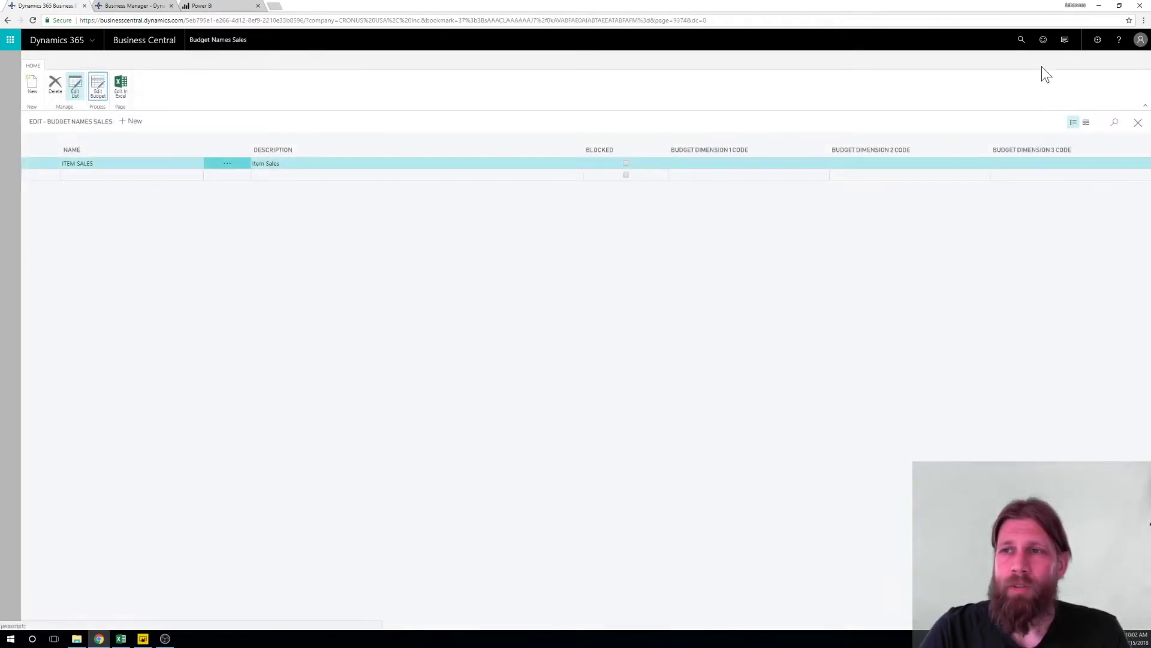
{"action": "left_click", "coordinate": [1022, 41]}
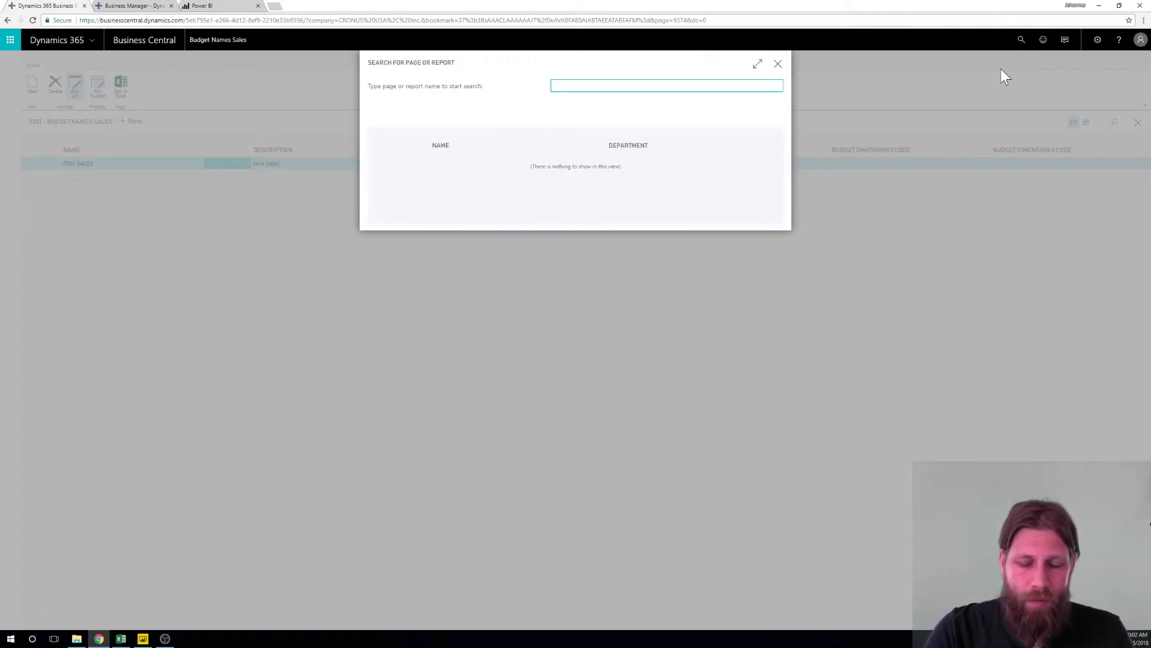
{"action": "type", "text": "web serv"}
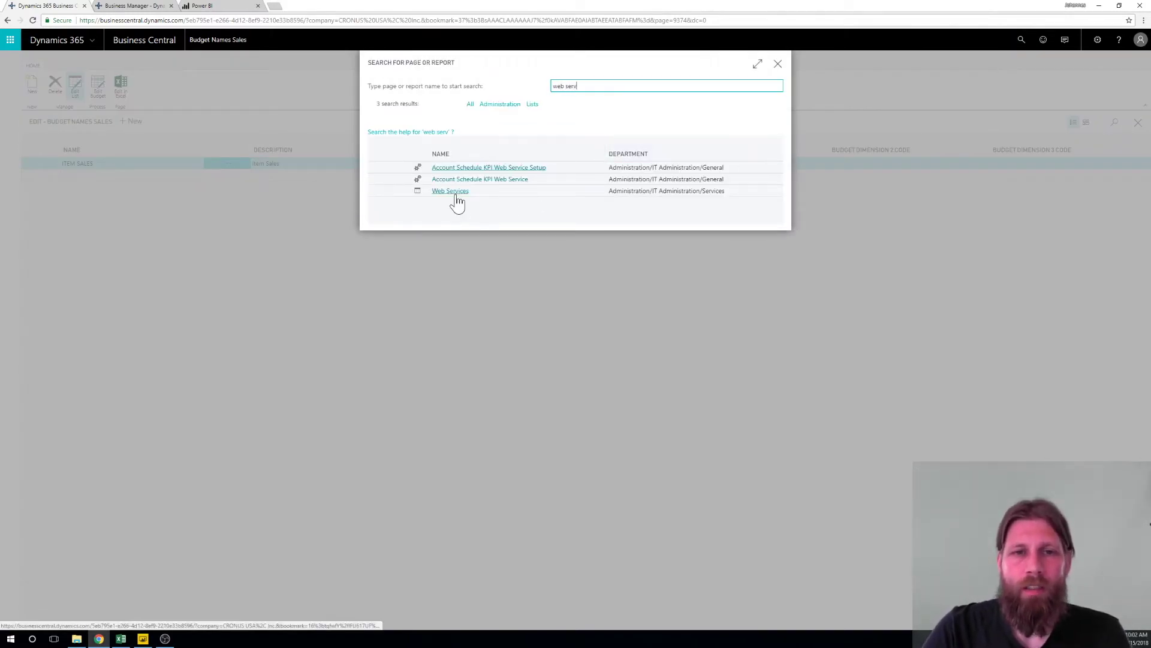
{"action": "left_click", "coordinate": [456, 197]}
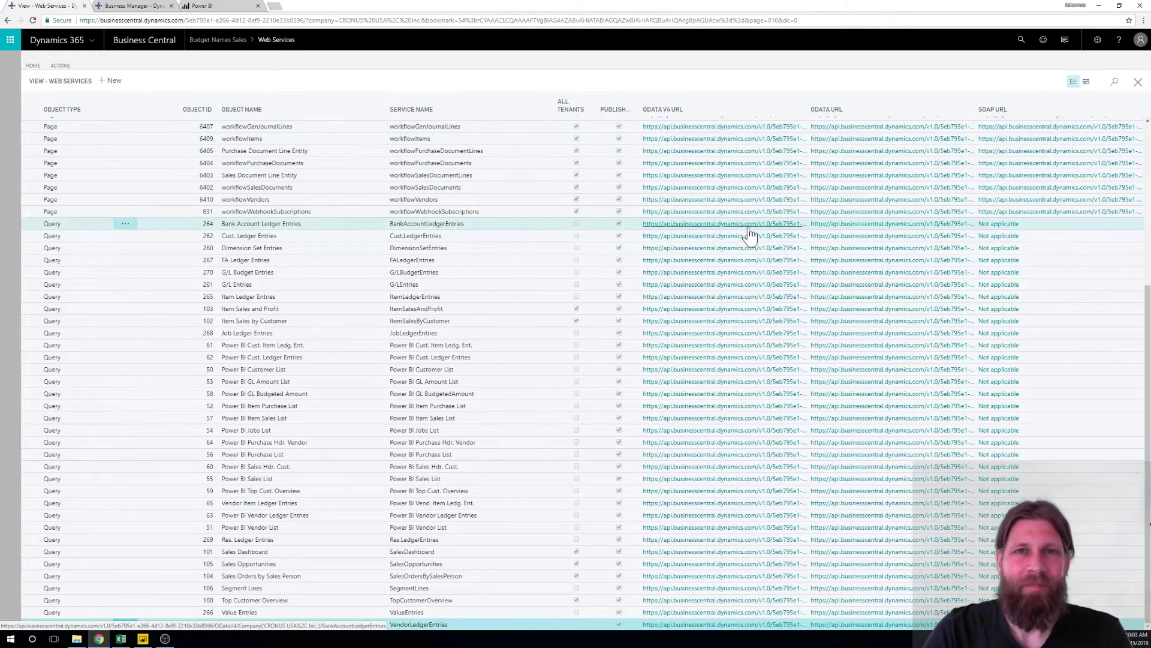
{"action": "scroll", "coordinate": [314, 347], "scroll_direction": "up", "scroll_amount": 4}
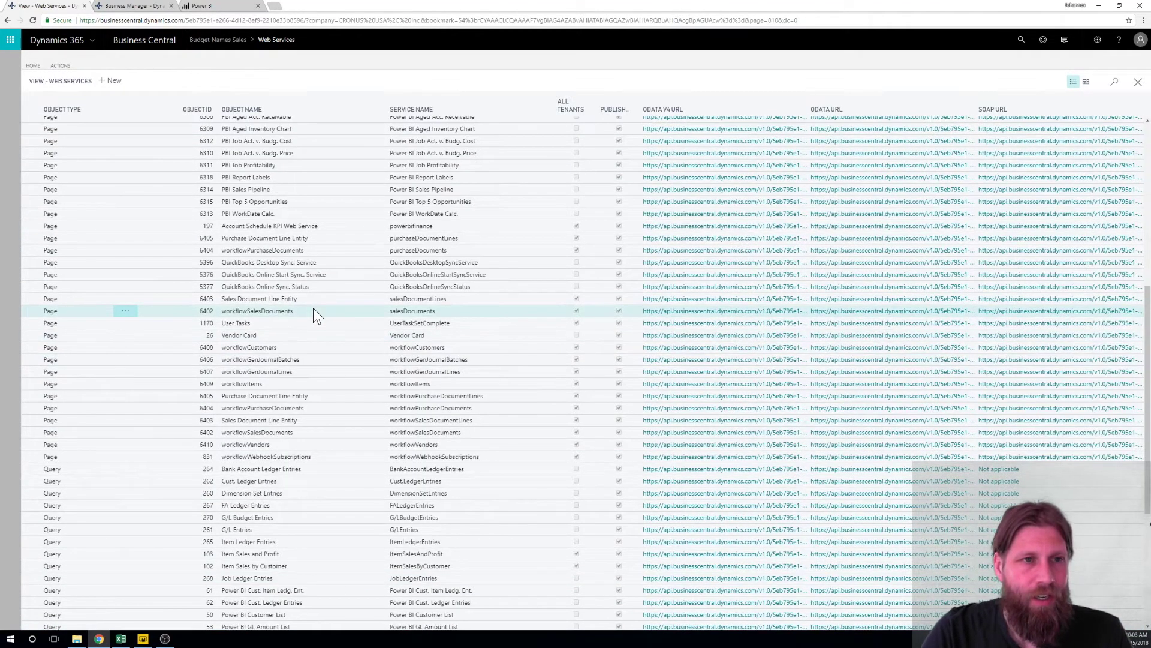
{"action": "scroll", "coordinate": [313, 307], "scroll_direction": "up", "scroll_amount": 2}
{"action": "scroll", "coordinate": [313, 307], "scroll_direction": "up", "scroll_amount": 5}
{"action": "scroll", "coordinate": [339, 251], "scroll_direction": "up", "scroll_amount": 5}
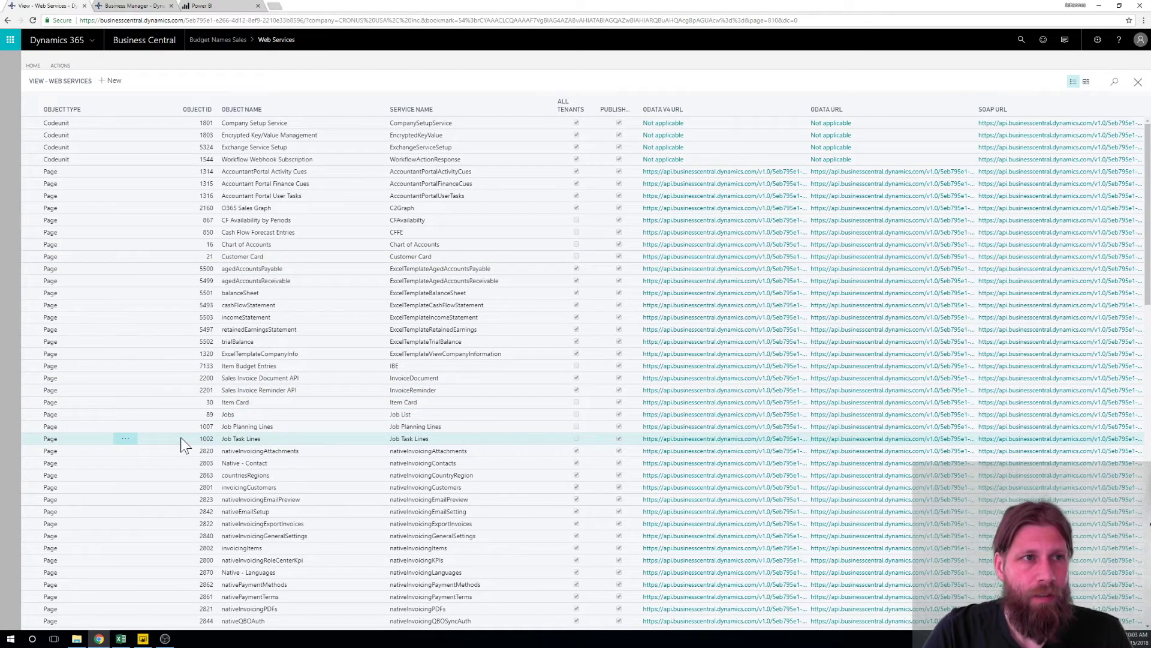
- Switch to Power BI Desktop's Test2 report and search Get Data for 'business cen'
{"action": "left_click", "coordinate": [142, 638]}
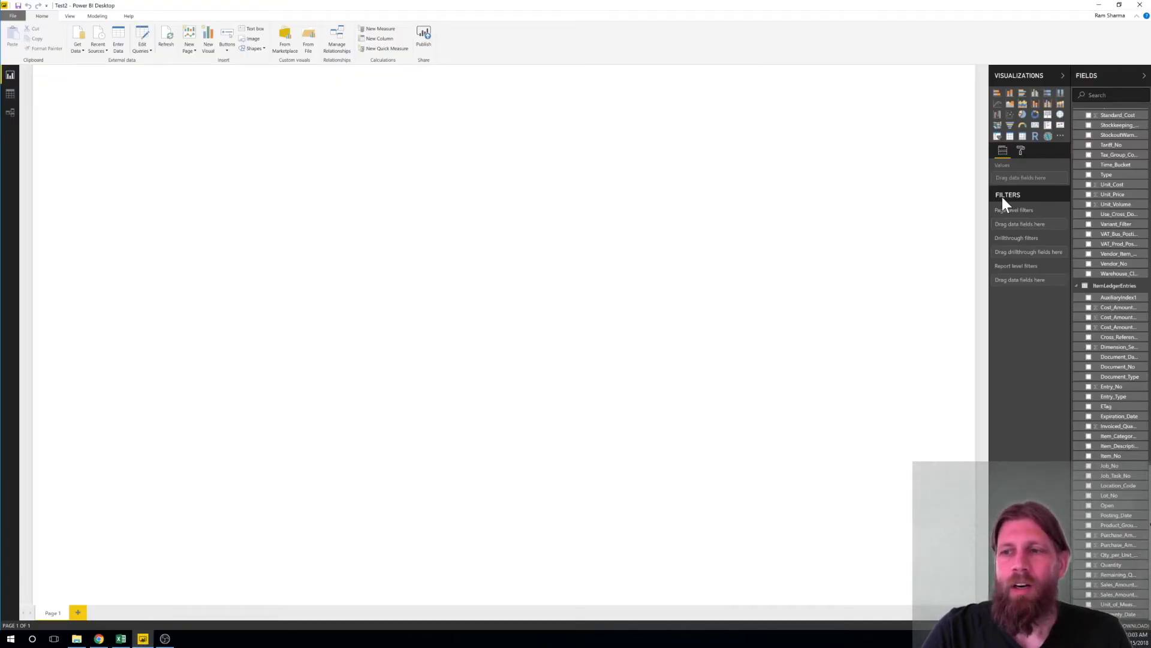
{"action": "left_click", "coordinate": [84, 35]}
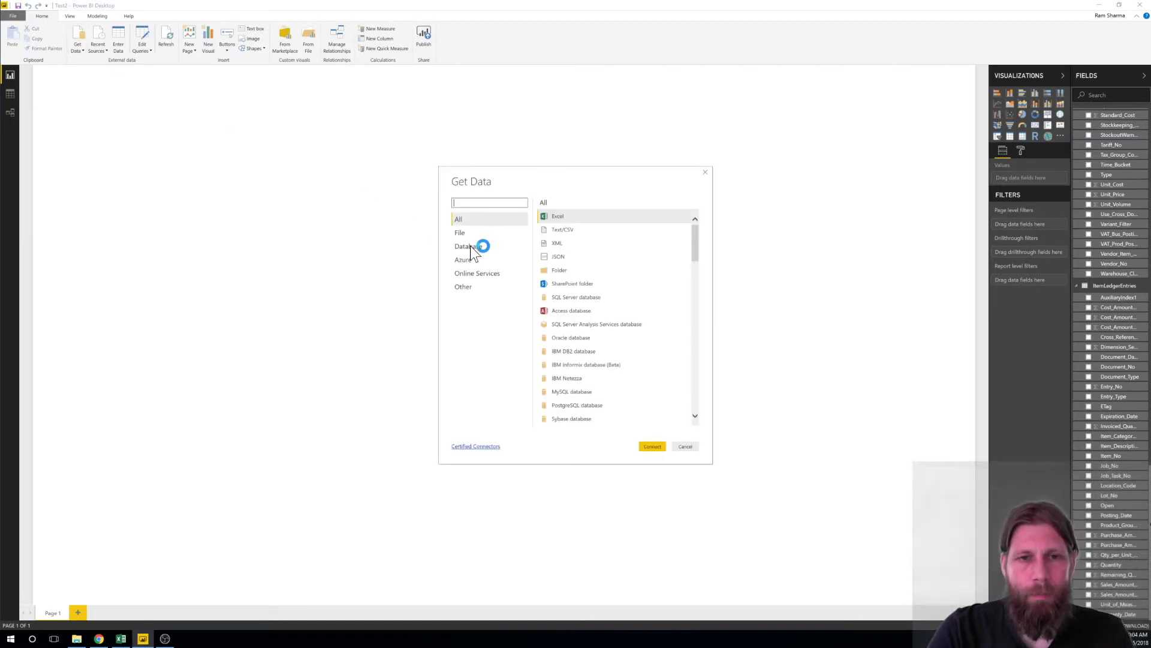
{"action": "type", "text": "business "}
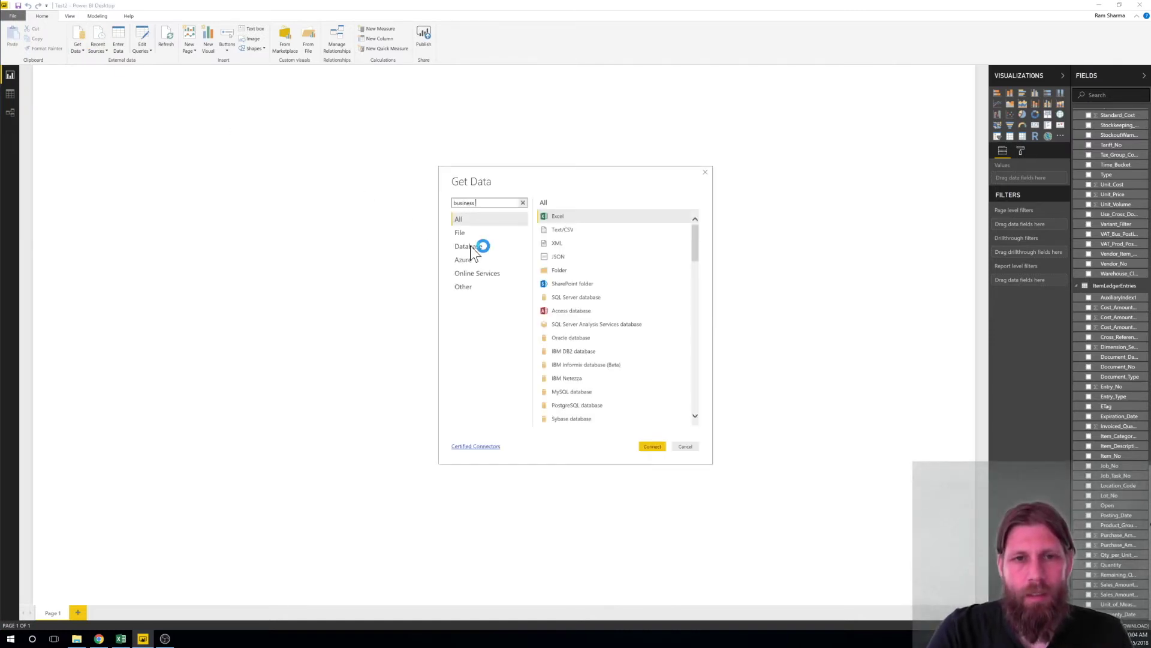
{"action": "type", "text": "cen"}
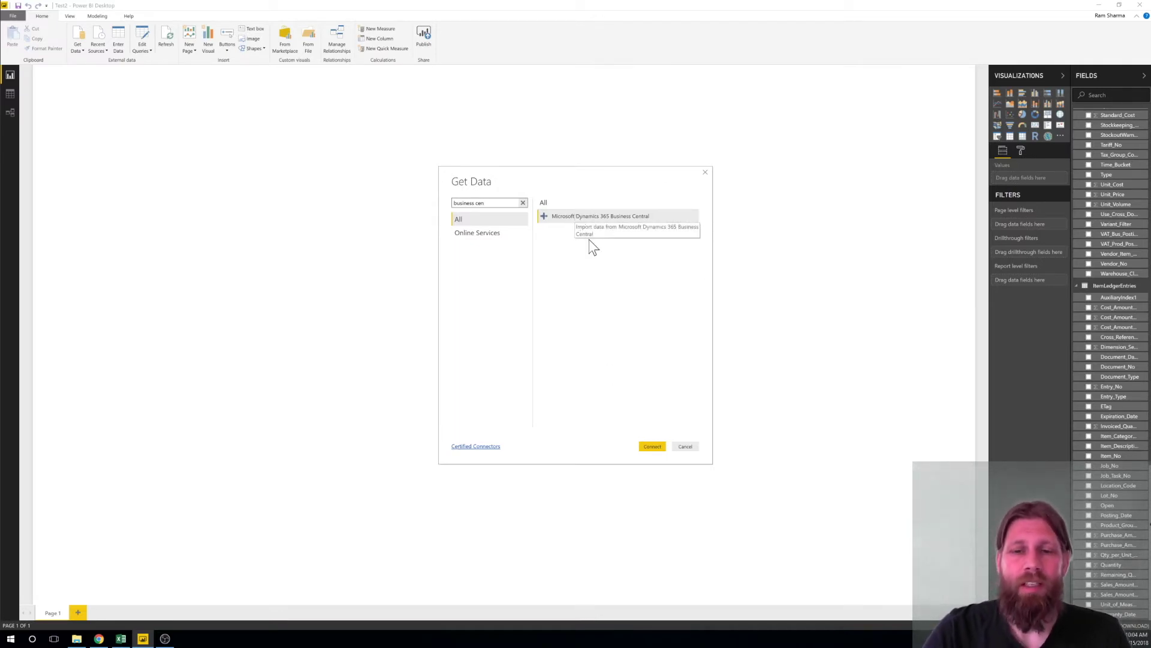
- Cancel the data source picker and collapse the Item_Card, ItemLedgerEntries and IBE field lists
{"action": "left_click", "coordinate": [685, 446]}
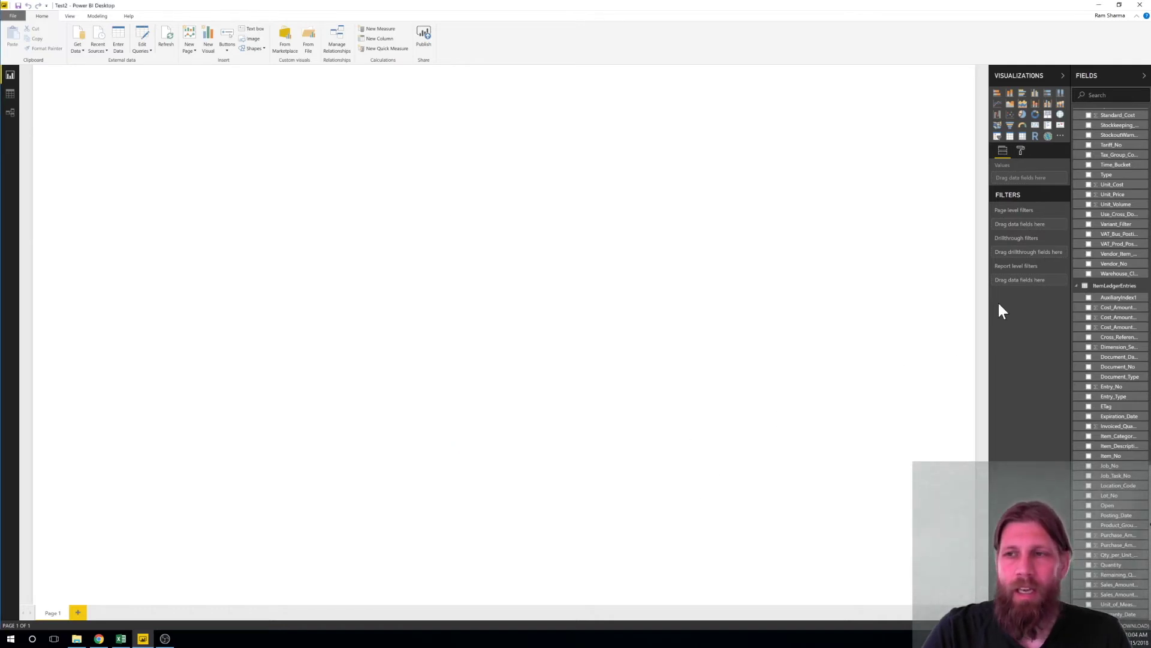
{"action": "scroll", "coordinate": [1097, 282], "scroll_direction": "up", "scroll_amount": 15}
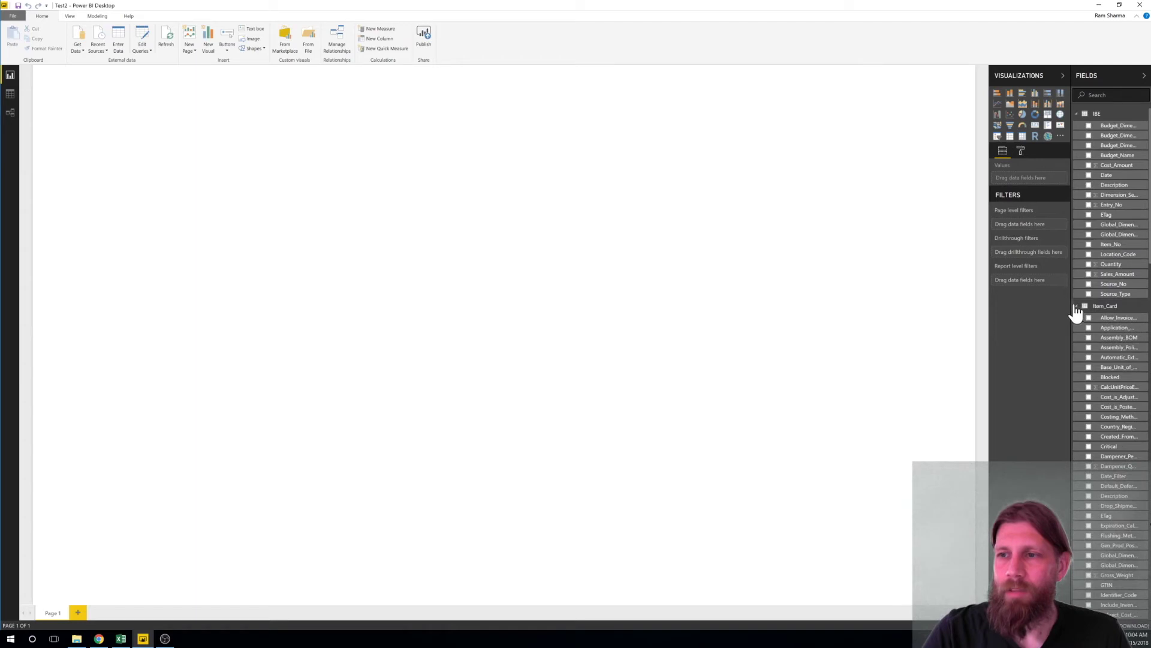
{"action": "left_click", "coordinate": [1077, 307]}
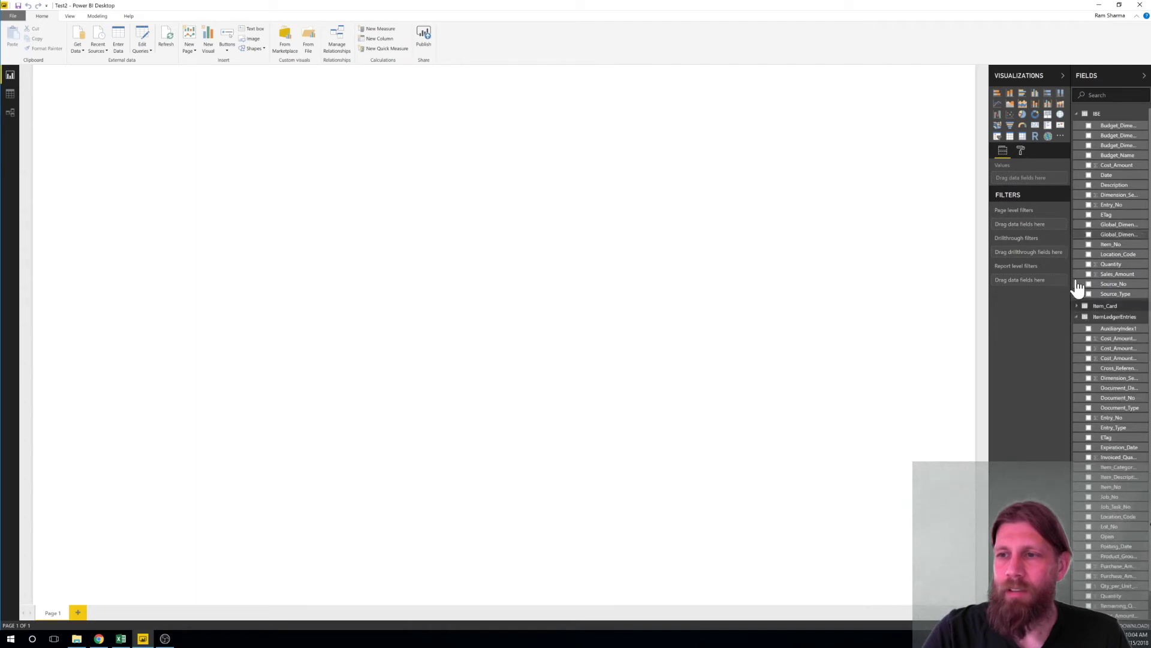
{"action": "left_click", "coordinate": [1078, 318]}
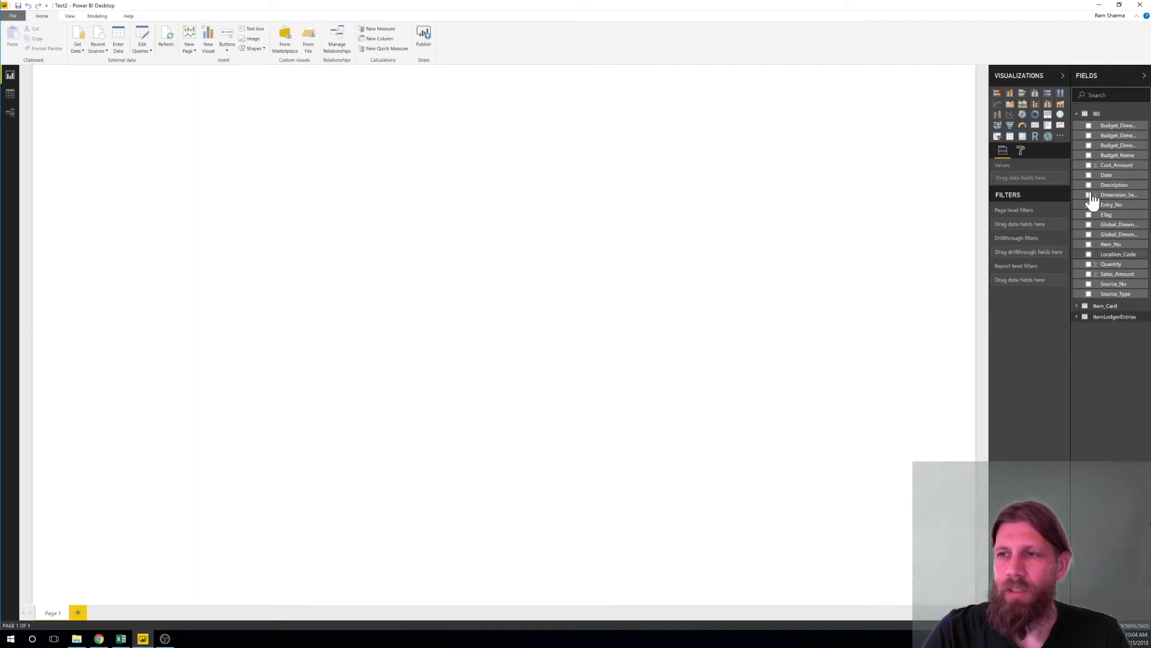
{"action": "left_click", "coordinate": [1098, 116]}
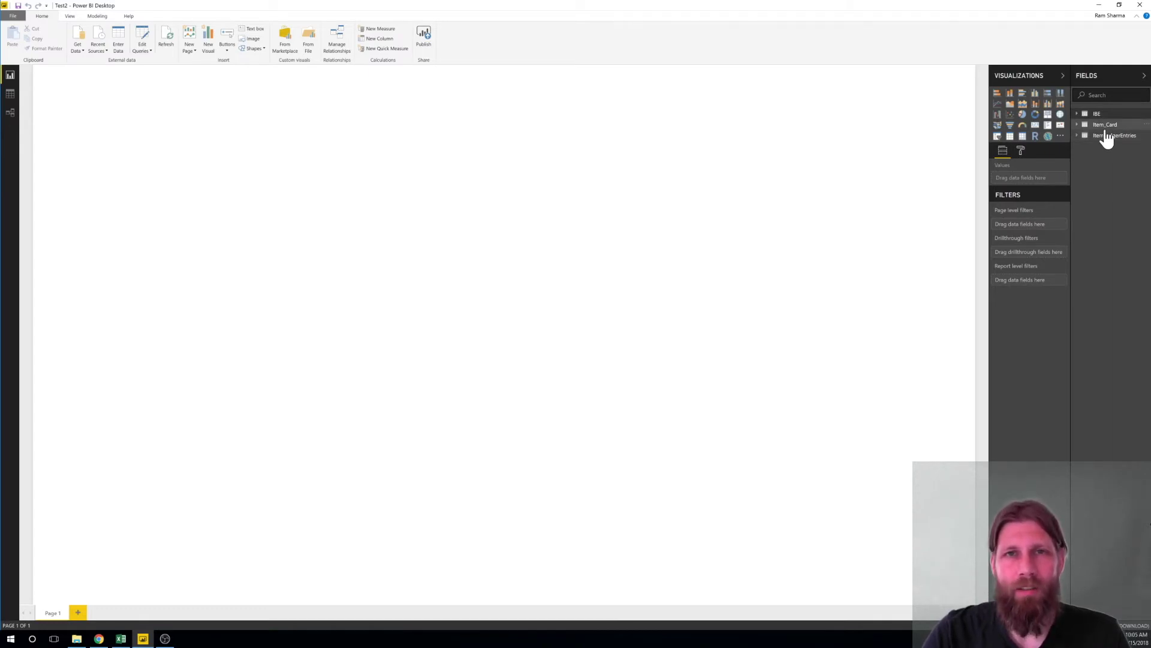
- In Relationships view, reposition the ItemLedgerEntries, IBE and Item_Card table cards
{"action": "left_click", "coordinate": [10, 113]}
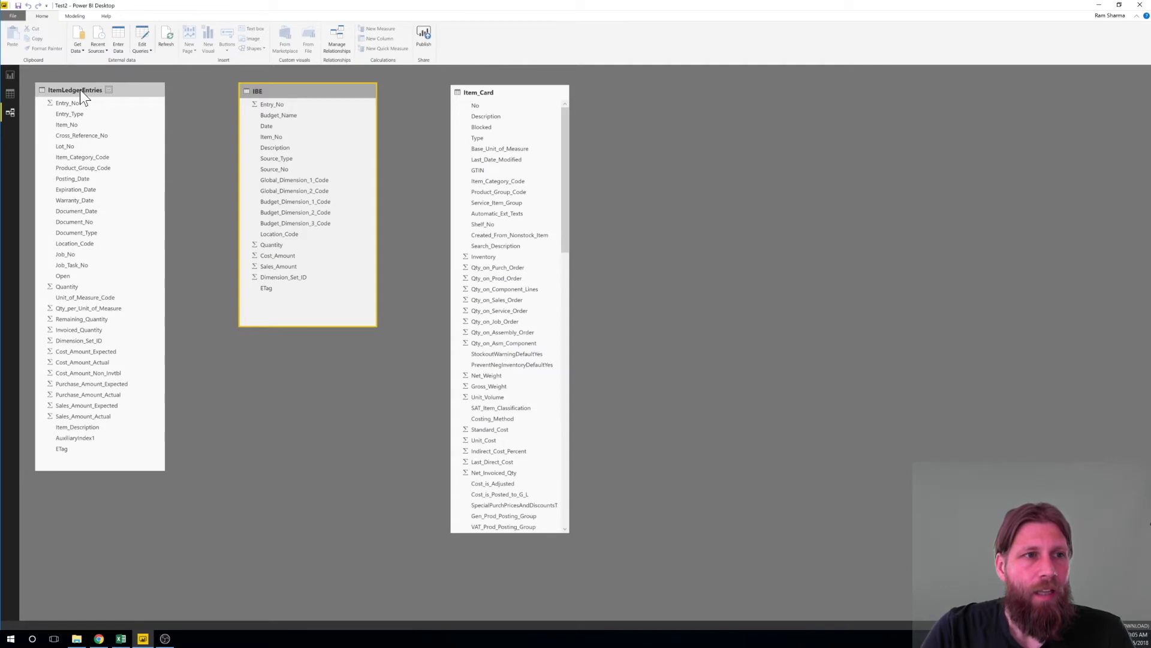
{"action": "left_click_drag", "start_coordinate": [80, 90], "coordinate": [107, 92]}
{"action": "left_click_drag", "start_coordinate": [300, 93], "coordinate": [316, 105]}
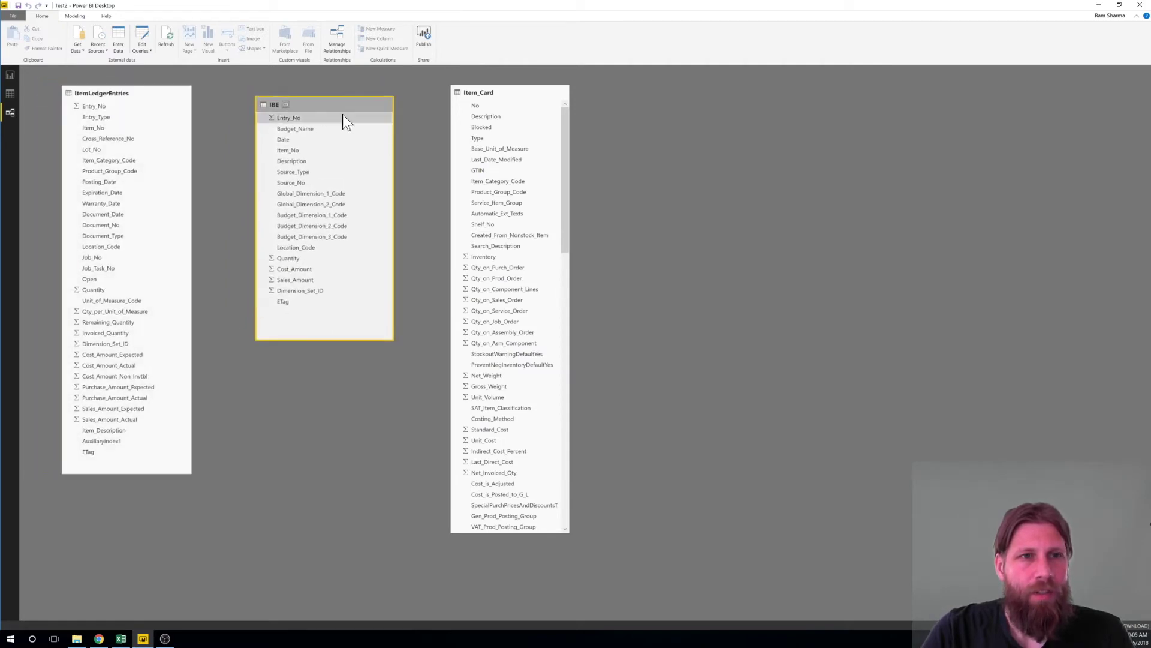
{"action": "left_click_drag", "start_coordinate": [521, 91], "coordinate": [531, 103]}
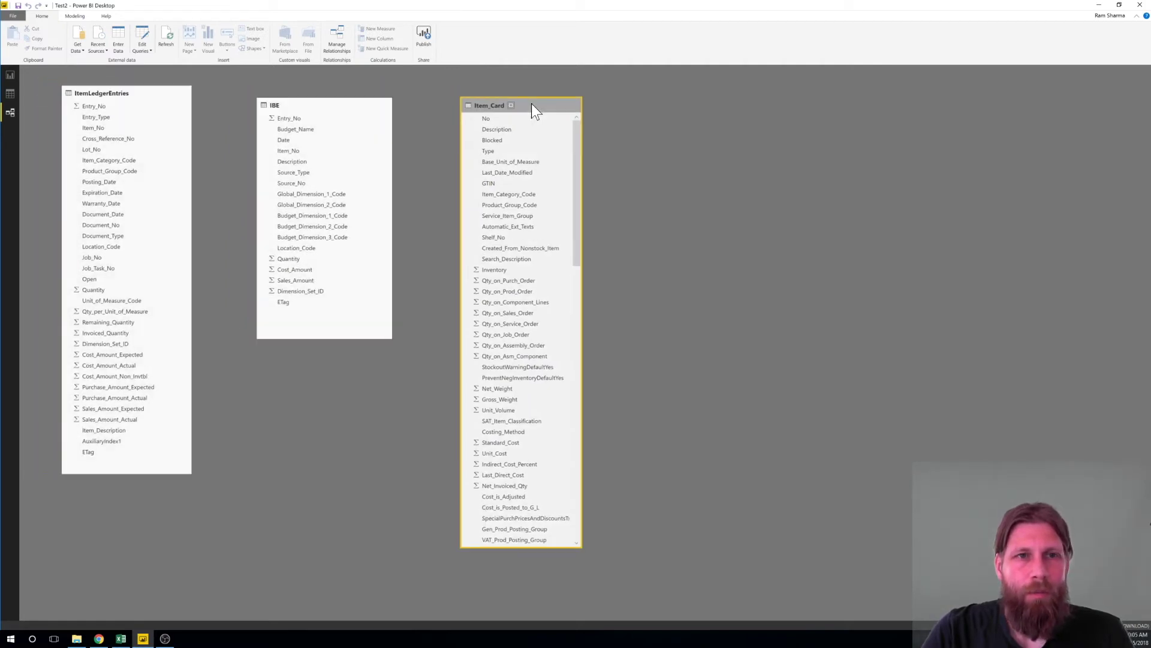
- Create a relationship from Item_Card's No to IBE's Item_No in Manage Relationships
{"action": "left_click", "coordinate": [339, 38]}
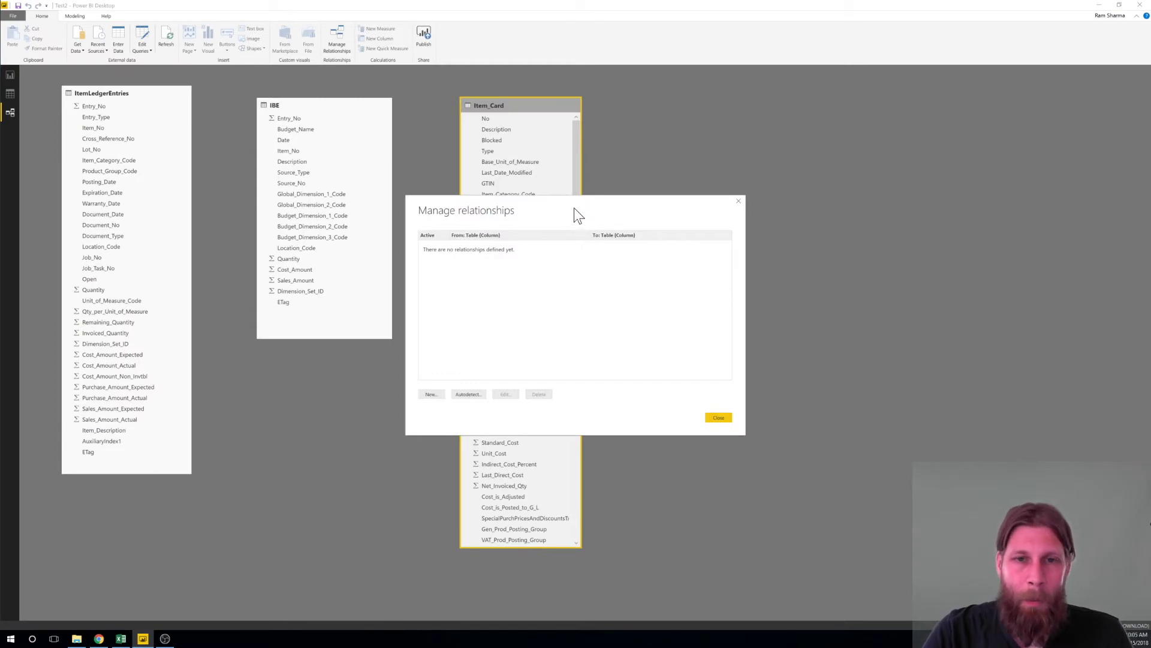
{"action": "left_click_drag", "start_coordinate": [574, 207], "coordinate": [585, 229]}
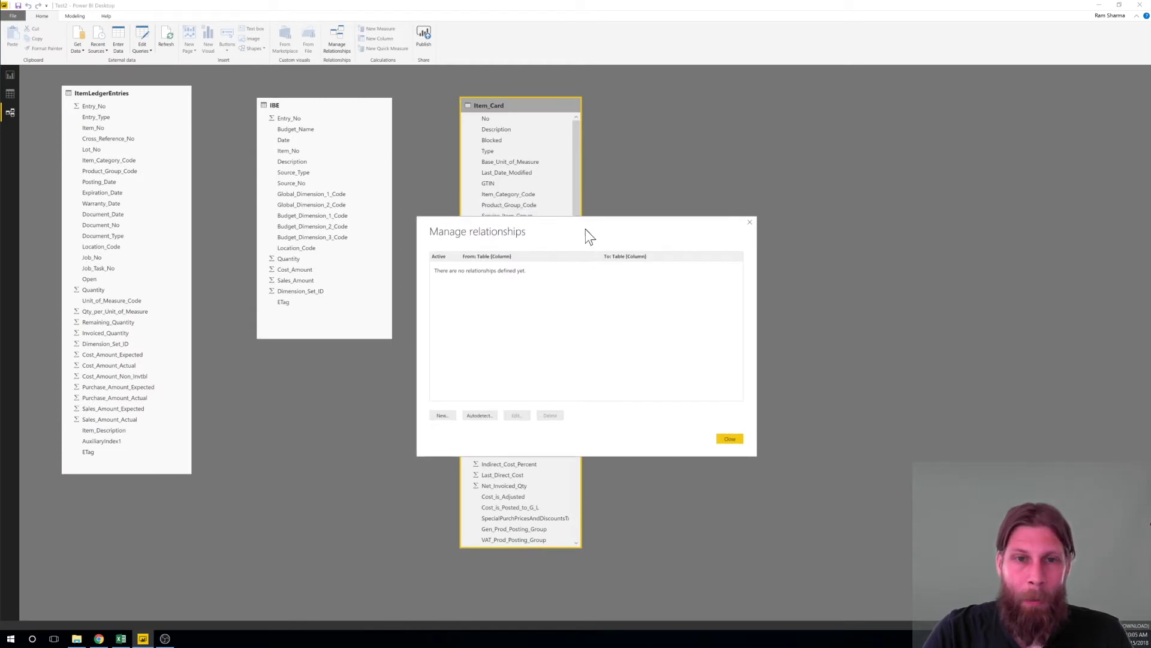
{"action": "left_click", "coordinate": [443, 415]}
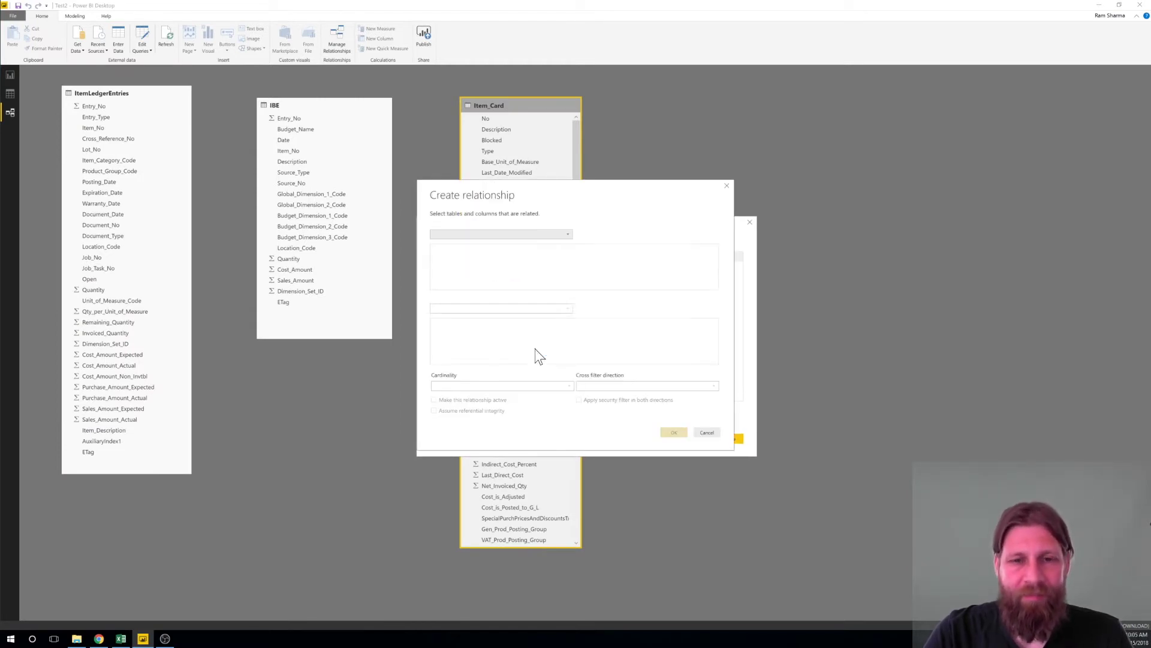
{"action": "left_click", "coordinate": [568, 233]}
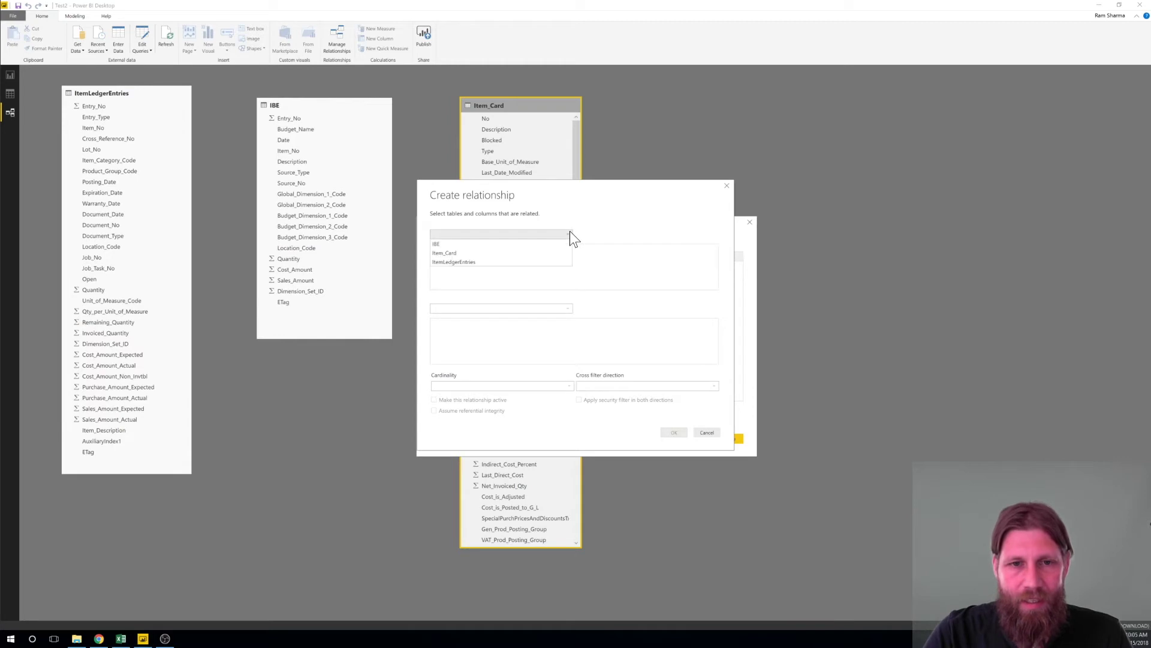
{"action": "left_click", "coordinate": [477, 253]}
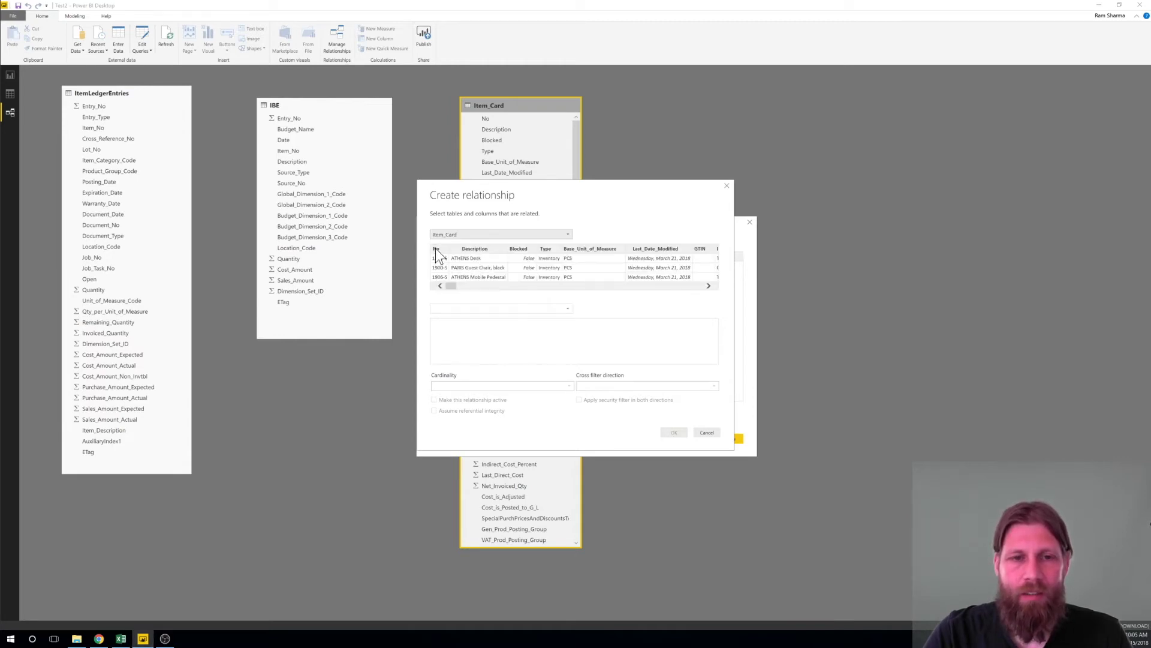
{"action": "left_click", "coordinate": [435, 249]}
{"action": "left_click", "coordinate": [567, 308]}
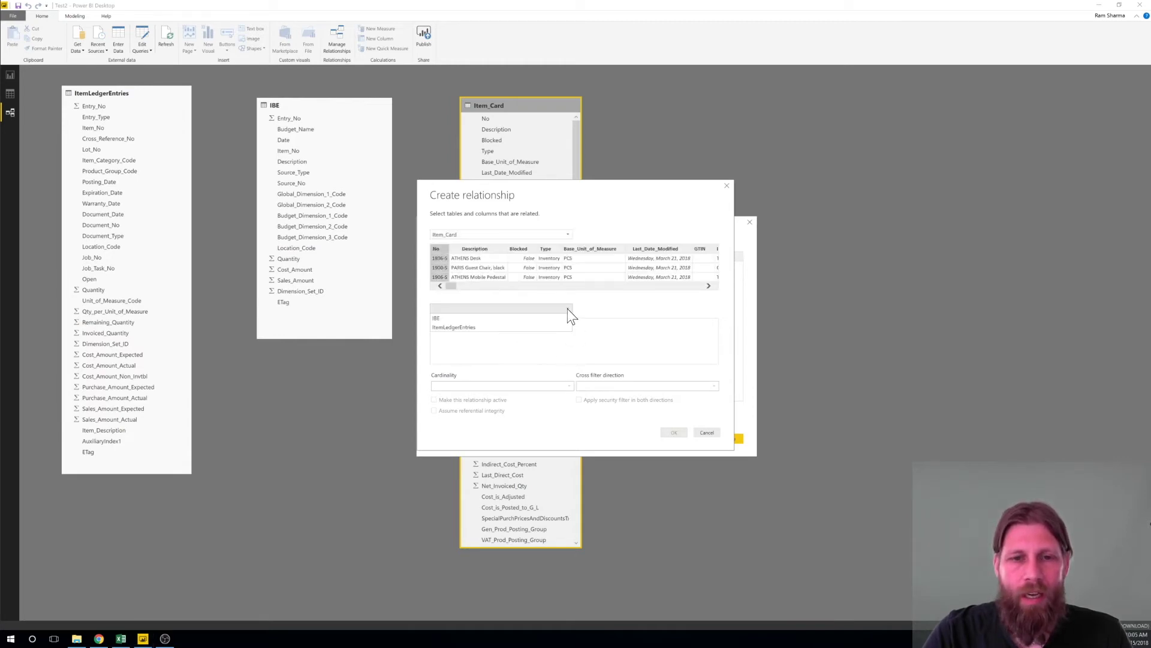
{"action": "left_click", "coordinate": [473, 319]}
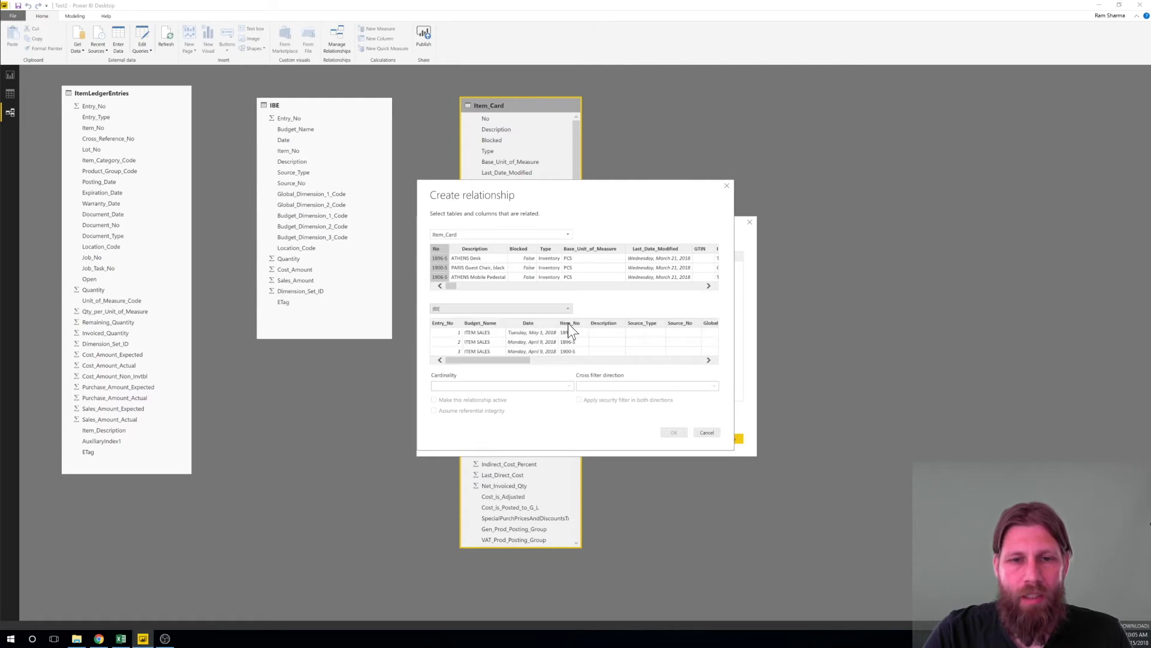
{"action": "left_click", "coordinate": [569, 324]}
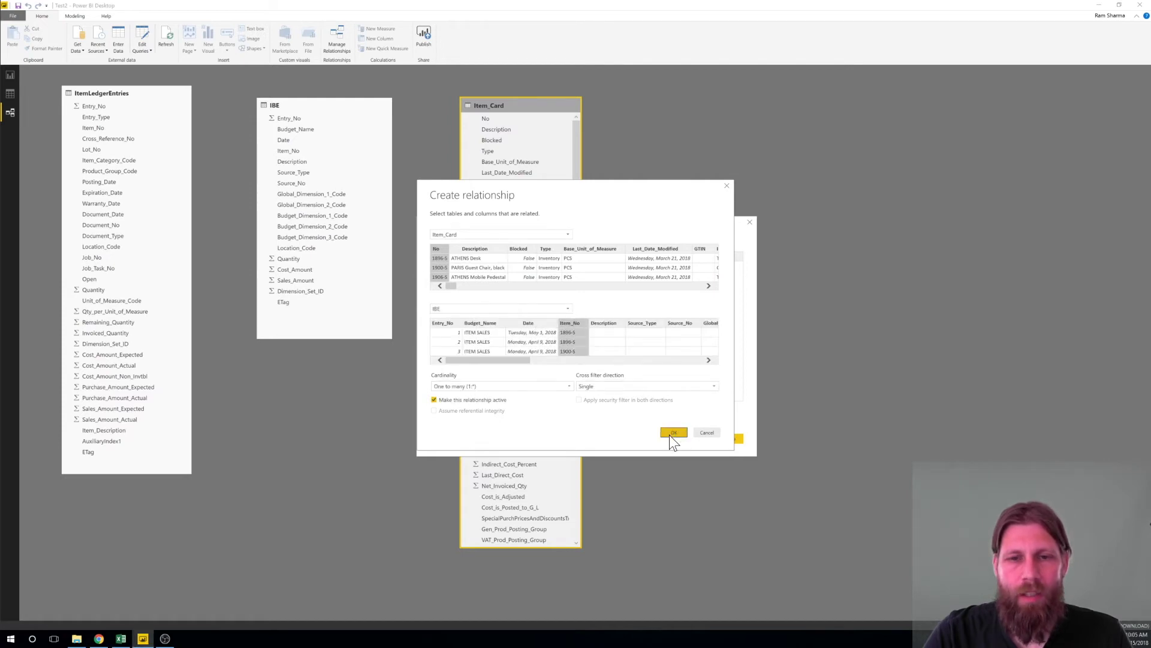
{"action": "left_click", "coordinate": [670, 434]}
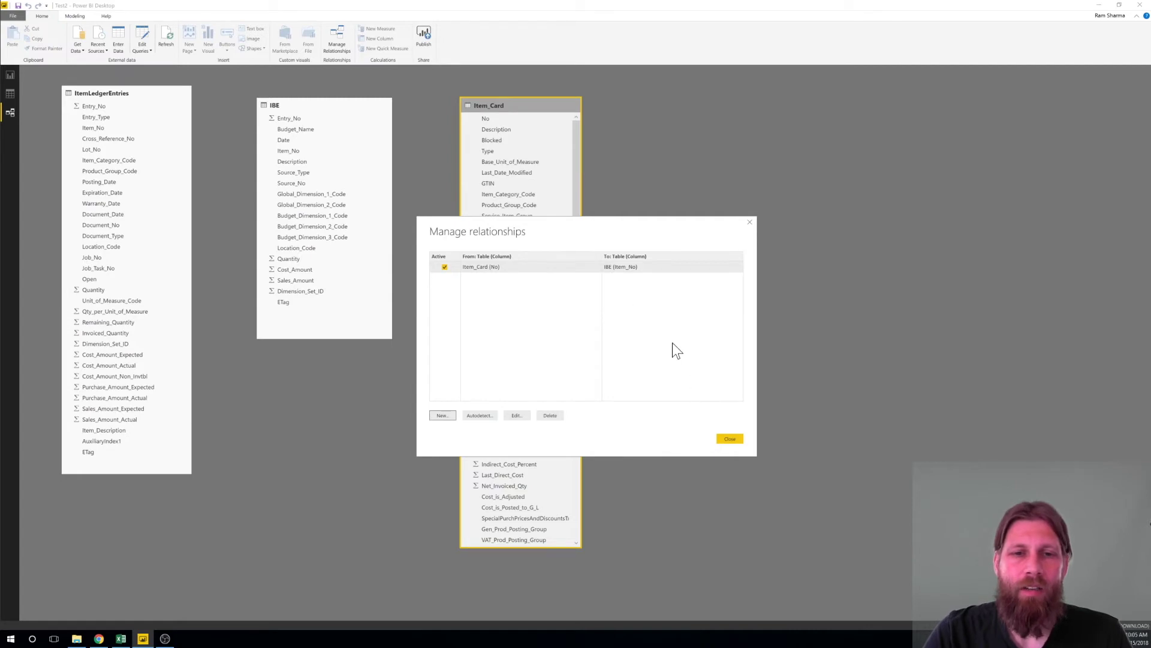
- Create a second relationship from Item_Card's No to ItemLedgerEntries' Item_No, then close
{"action": "left_click", "coordinate": [440, 415]}
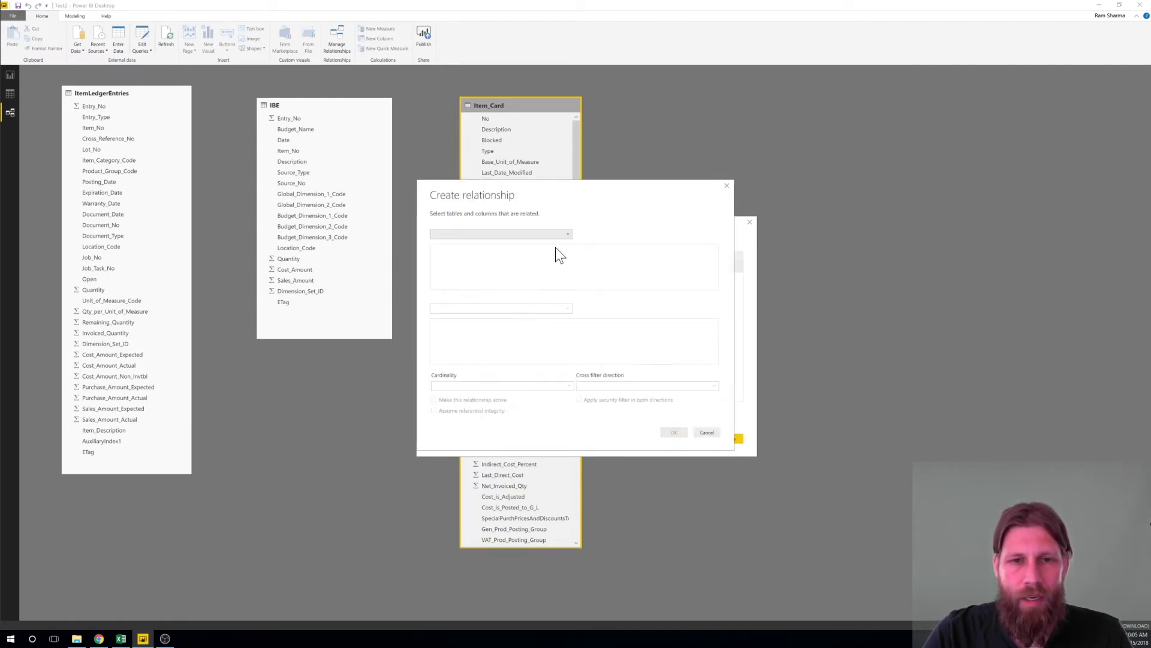
{"action": "left_click", "coordinate": [569, 239]}
{"action": "left_click", "coordinate": [498, 255]}
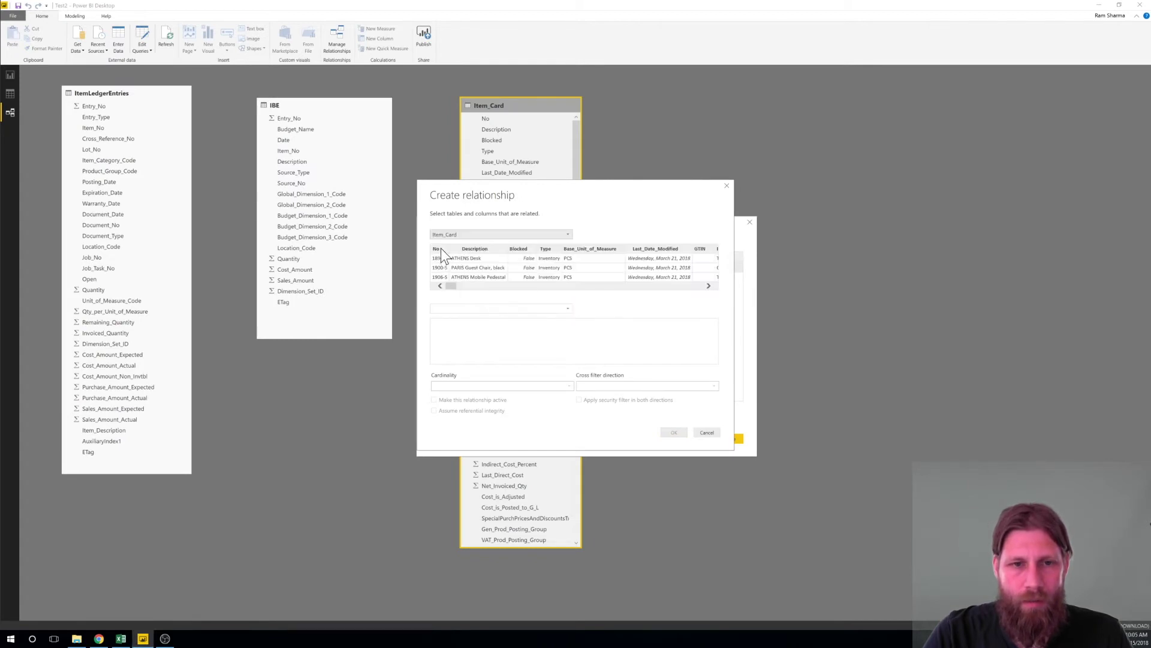
{"action": "left_click", "coordinate": [440, 248]}
{"action": "left_click", "coordinate": [567, 308]}
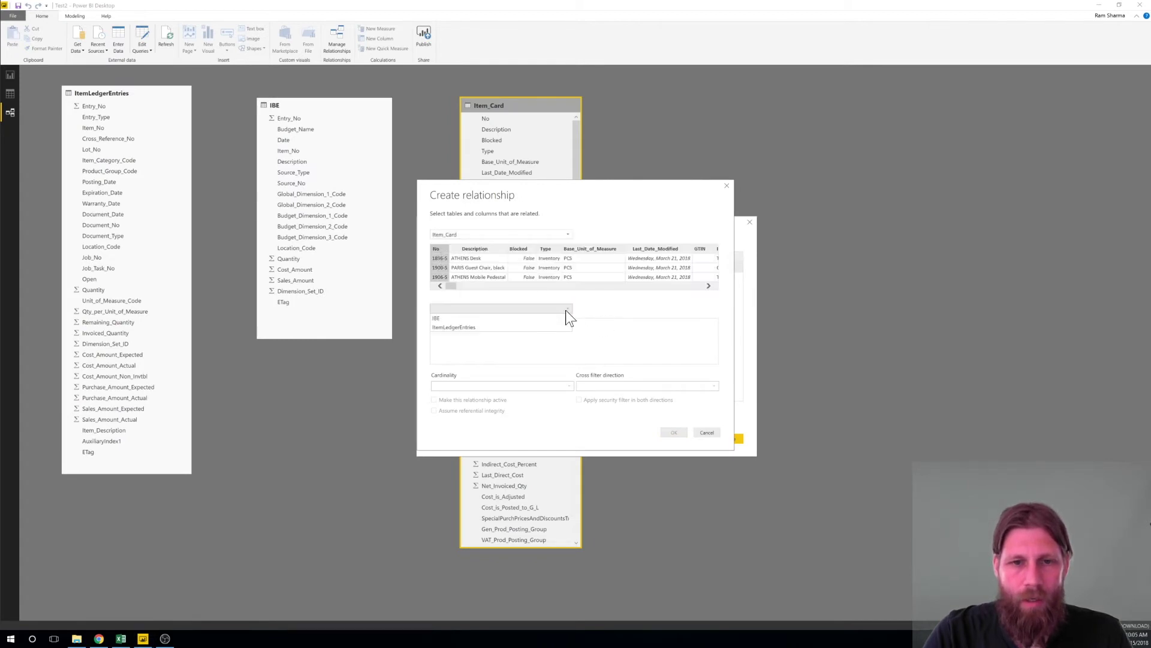
{"action": "left_click", "coordinate": [494, 327]}
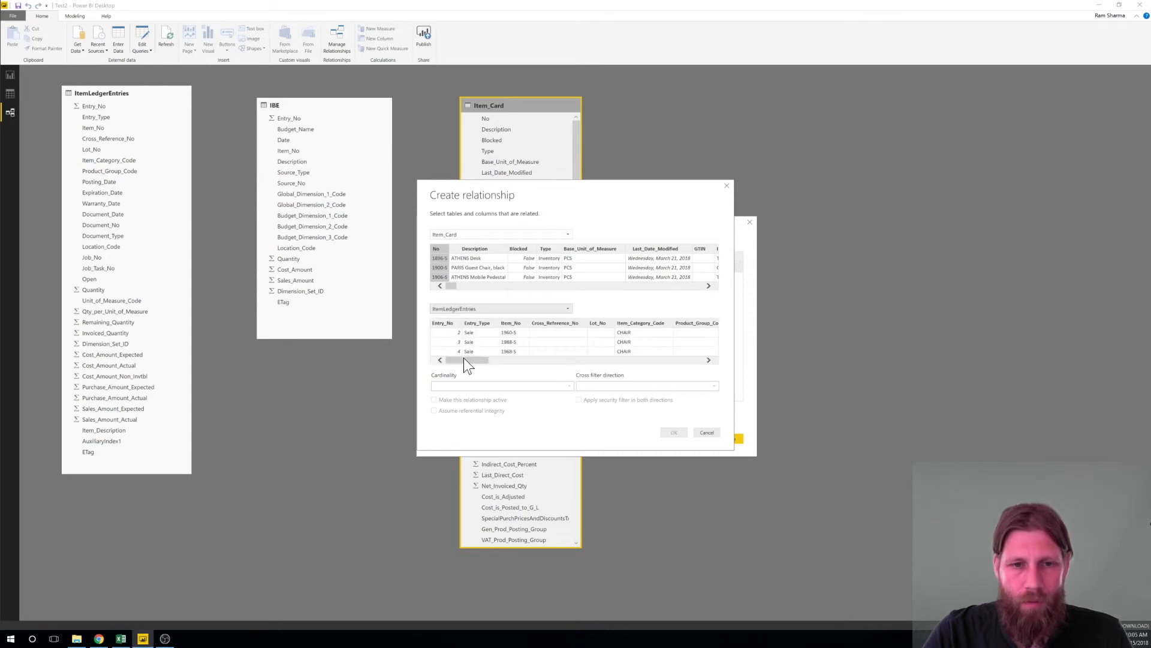
{"action": "left_click", "coordinate": [513, 324]}
{"action": "left_click", "coordinate": [672, 431]}
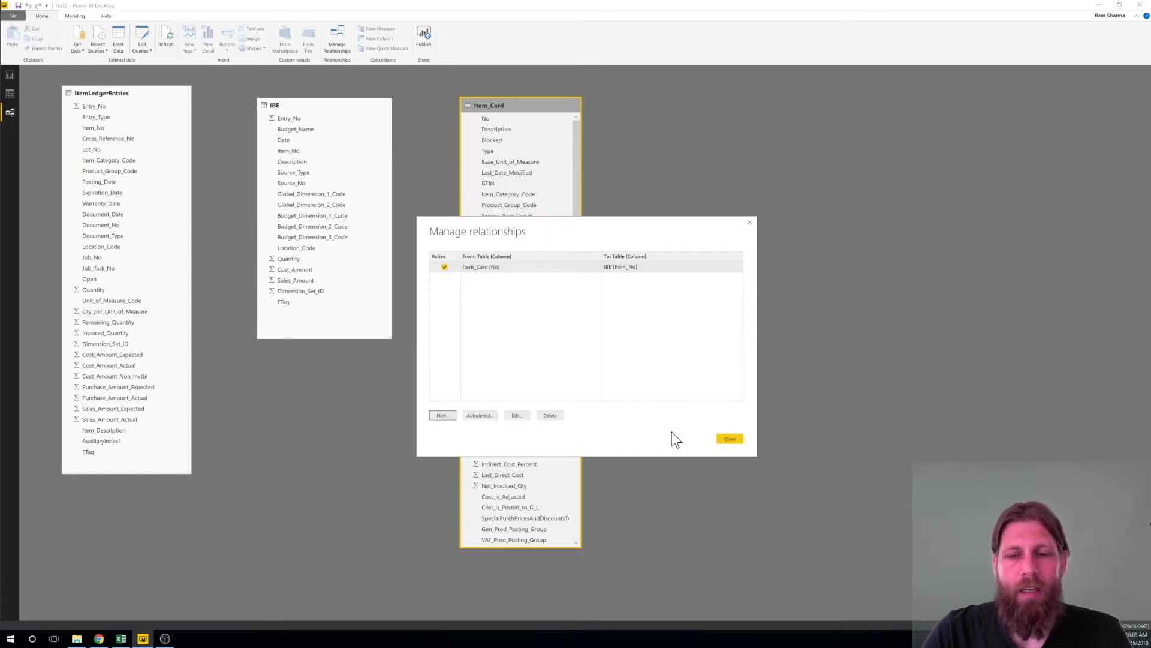
{"action": "left_click", "coordinate": [731, 437]}
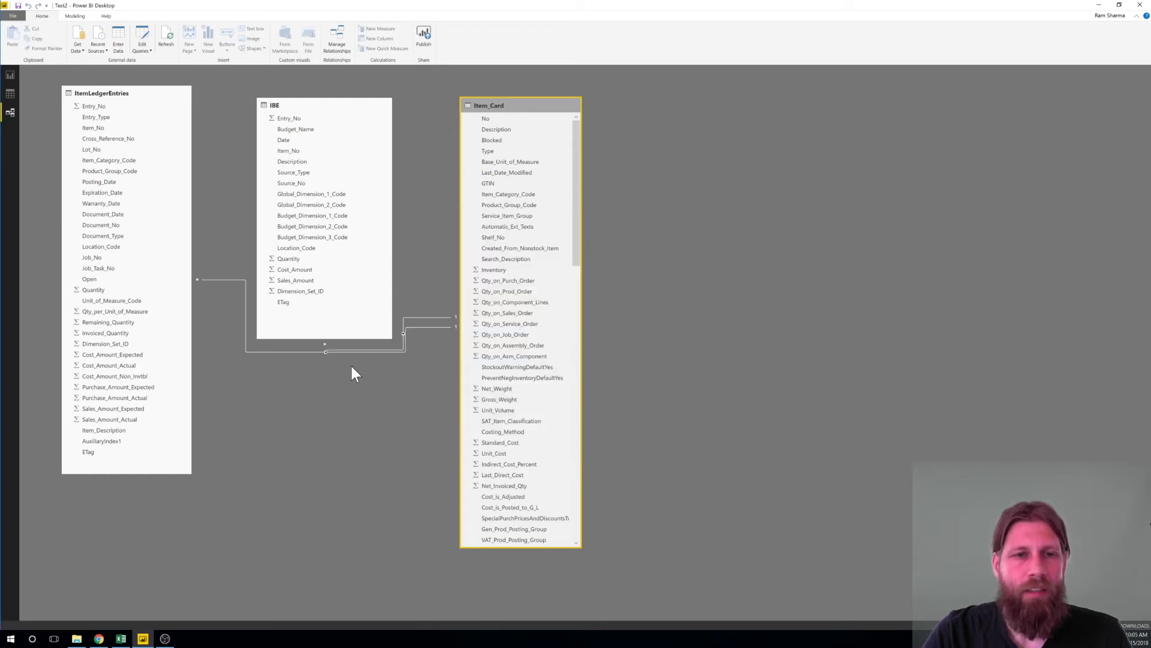
- Spread Item_Card, IBE and ItemLedgerEntries apart on the diagram, then return to Report view
{"action": "left_click_drag", "start_coordinate": [530, 106], "coordinate": [728, 180]}
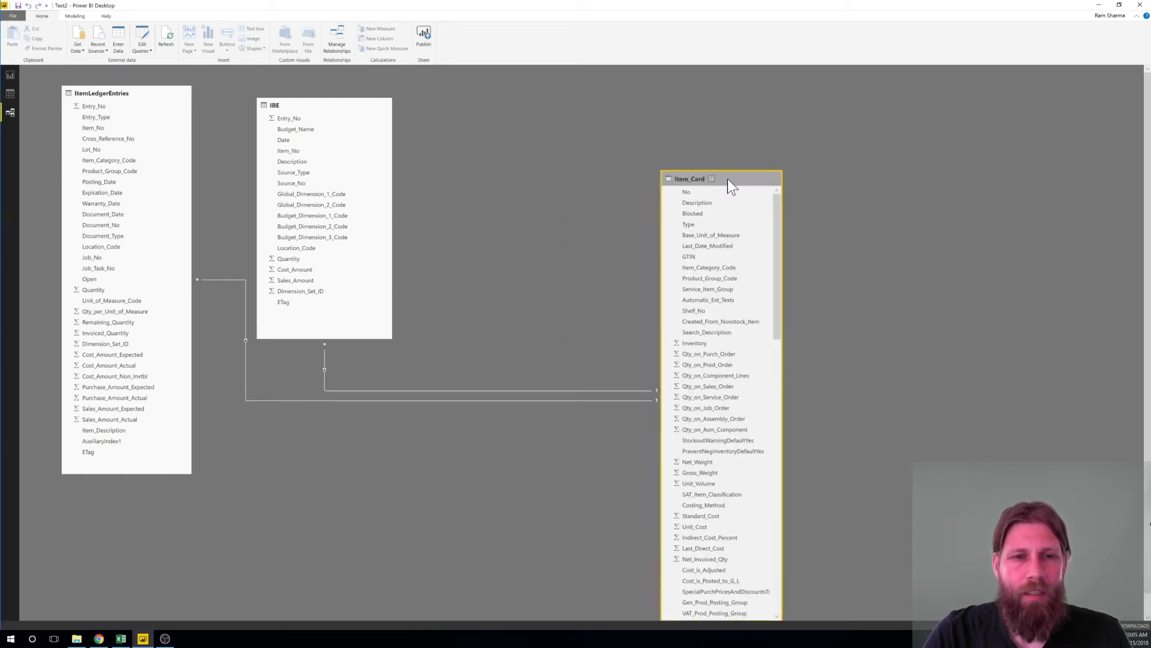
{"action": "left_click_drag", "start_coordinate": [728, 178], "coordinate": [728, 179]}
{"action": "left_click_drag", "start_coordinate": [315, 106], "coordinate": [479, 99]}
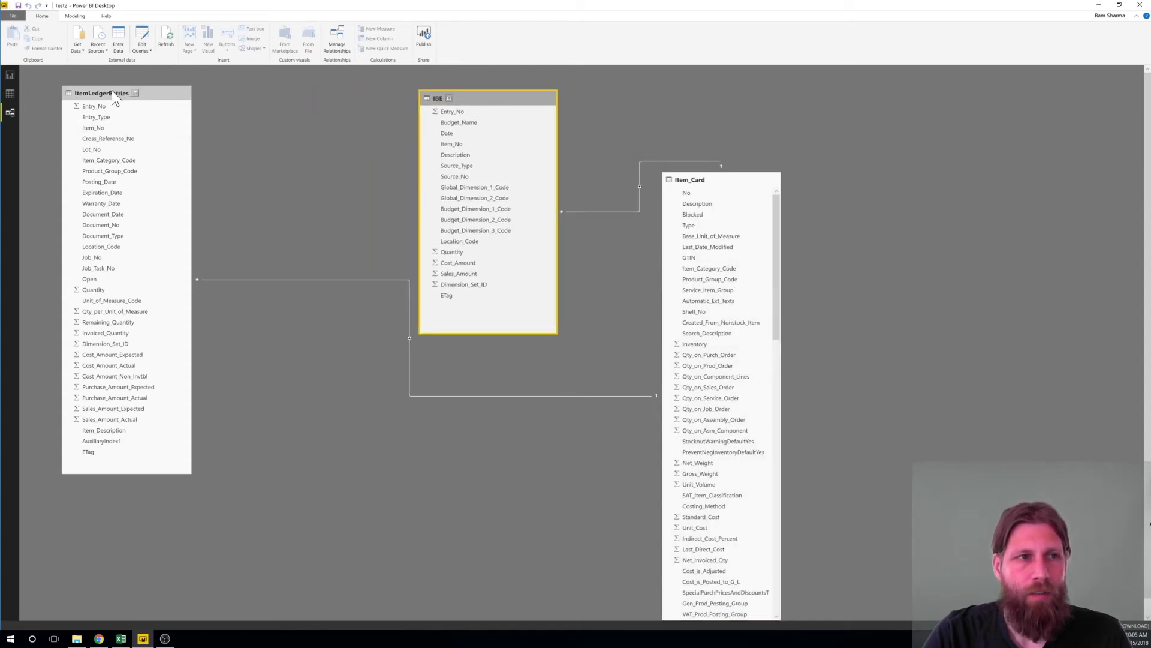
{"action": "left_click_drag", "start_coordinate": [113, 93], "coordinate": [122, 178]}
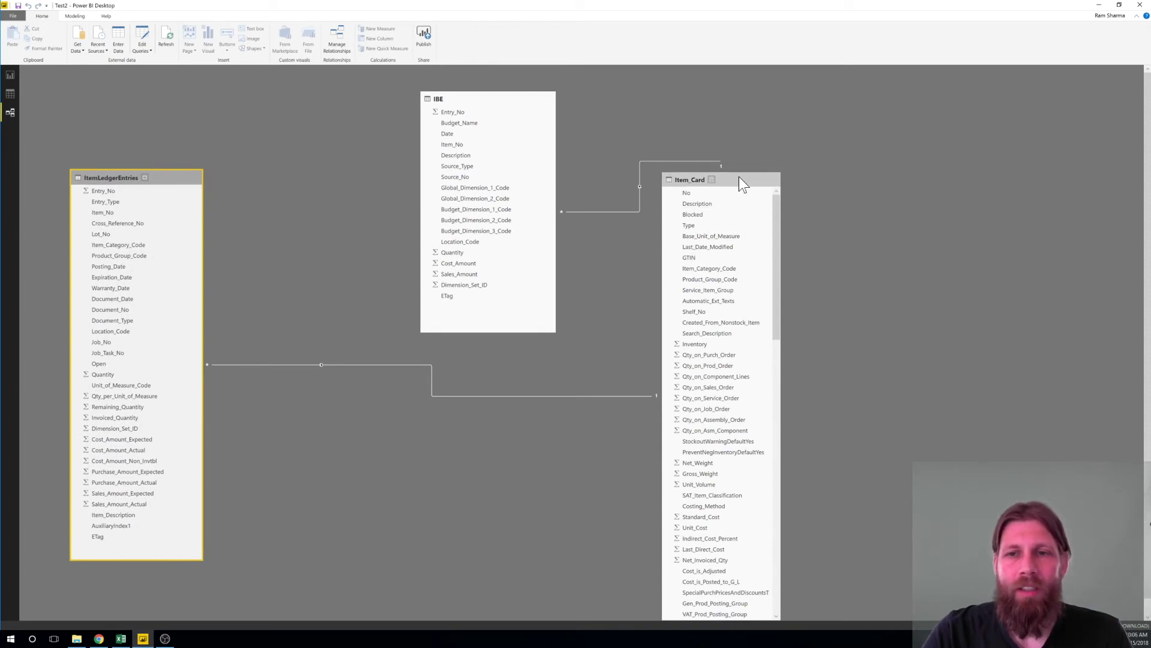
{"action": "left_click_drag", "start_coordinate": [740, 174], "coordinate": [744, 135]}
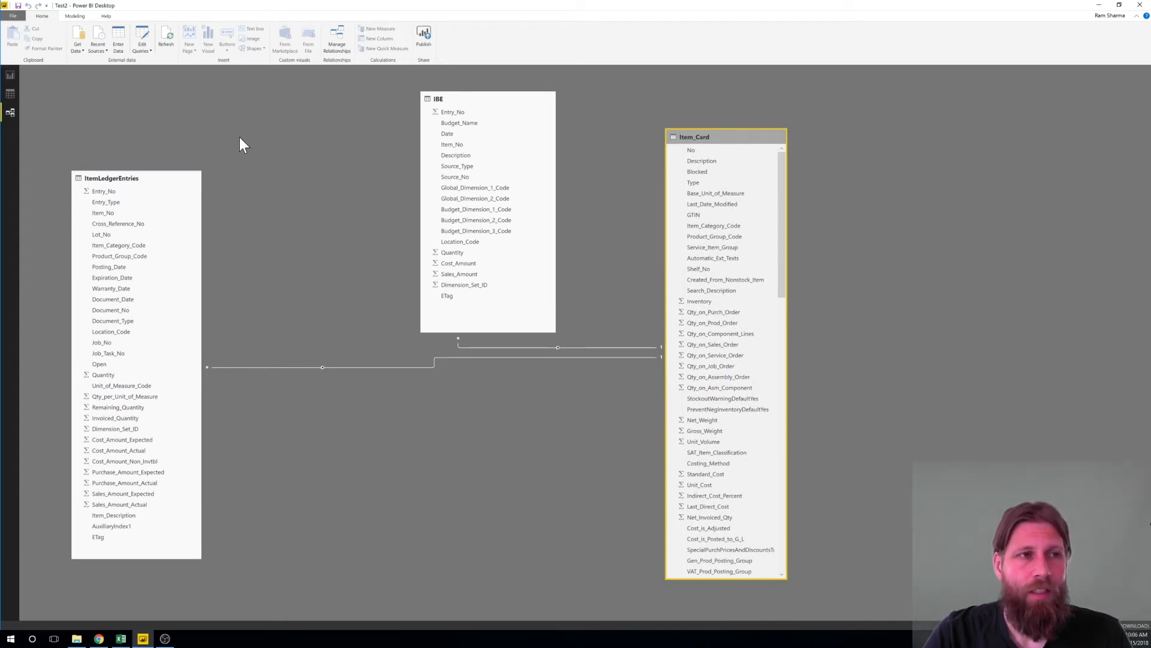
{"action": "left_click", "coordinate": [11, 74]}
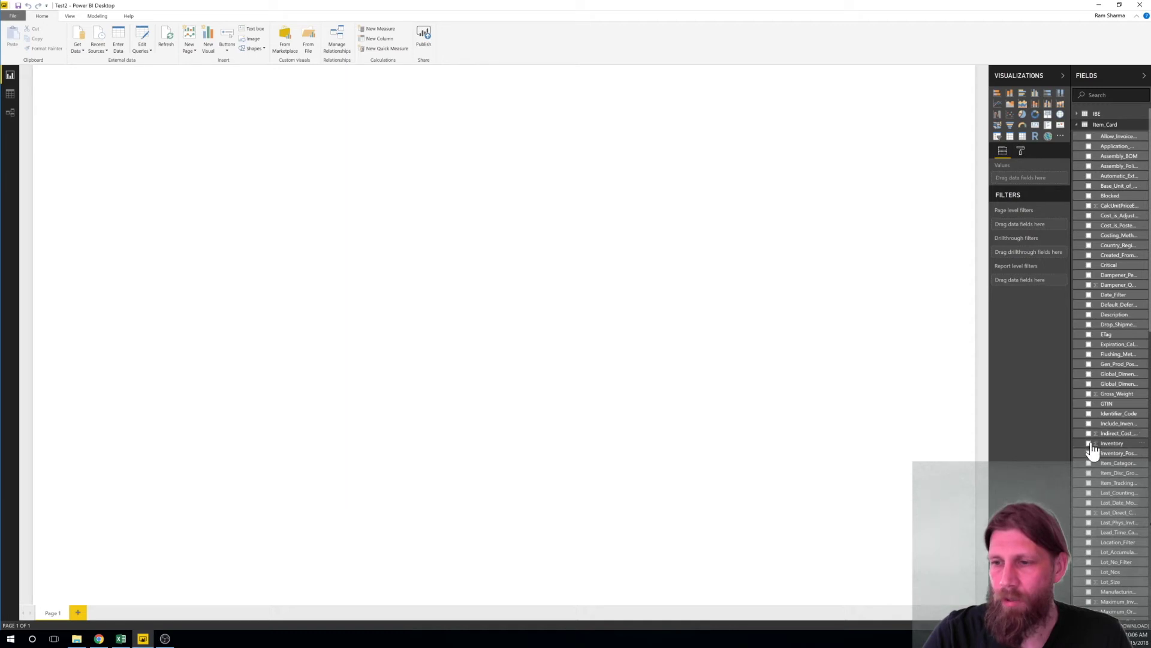
- Build a table of Item_Card No and Description, enlarged to show items 1896-S through 2000-S
{"action": "scroll", "coordinate": [1093, 450], "scroll_direction": "down", "scroll_amount": 10}
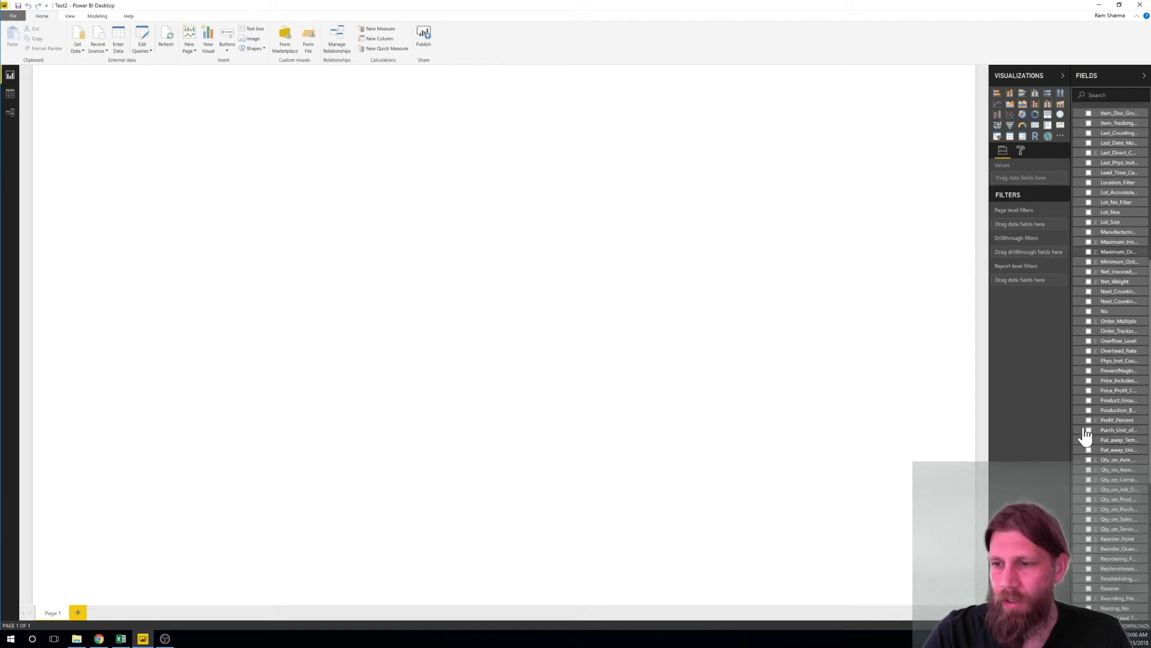
{"action": "left_click", "coordinate": [1089, 311]}
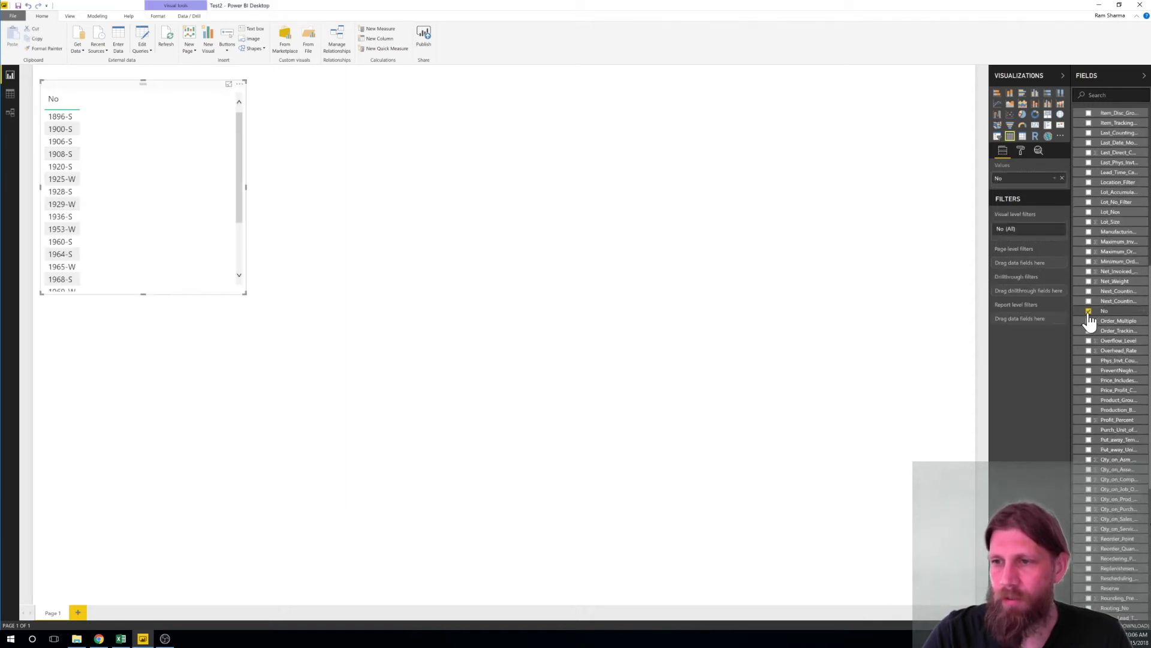
{"action": "scroll", "coordinate": [1090, 316], "scroll_direction": "up", "scroll_amount": 6}
{"action": "scroll", "coordinate": [1091, 318], "scroll_direction": "up", "scroll_amount": 4}
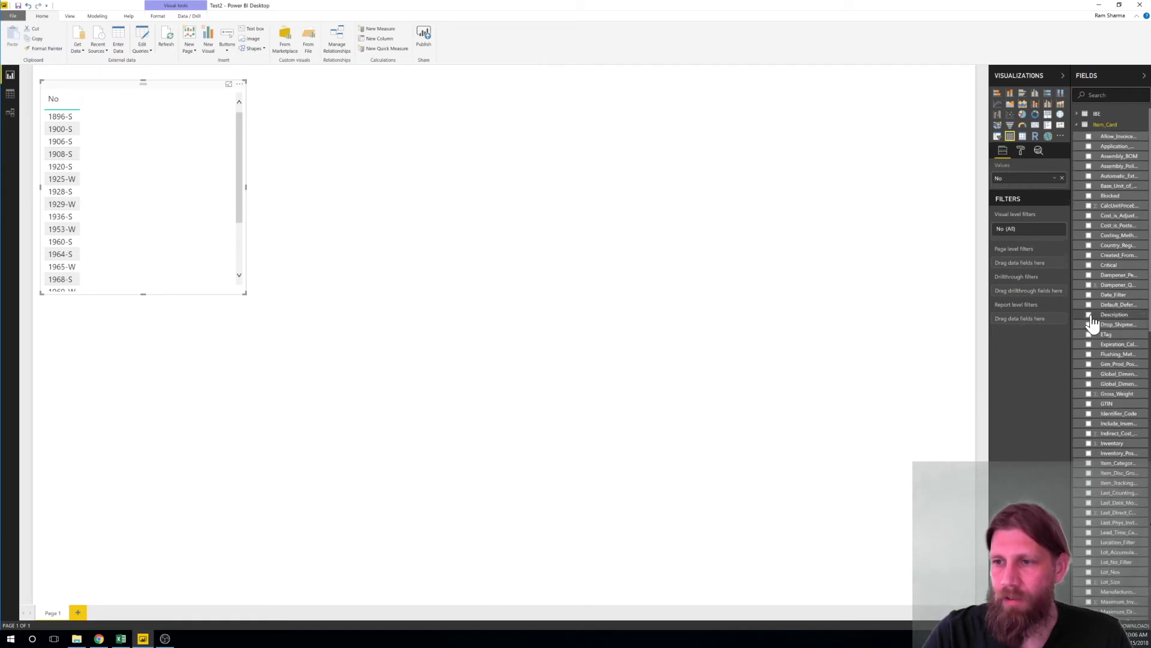
{"action": "left_click", "coordinate": [1089, 314]}
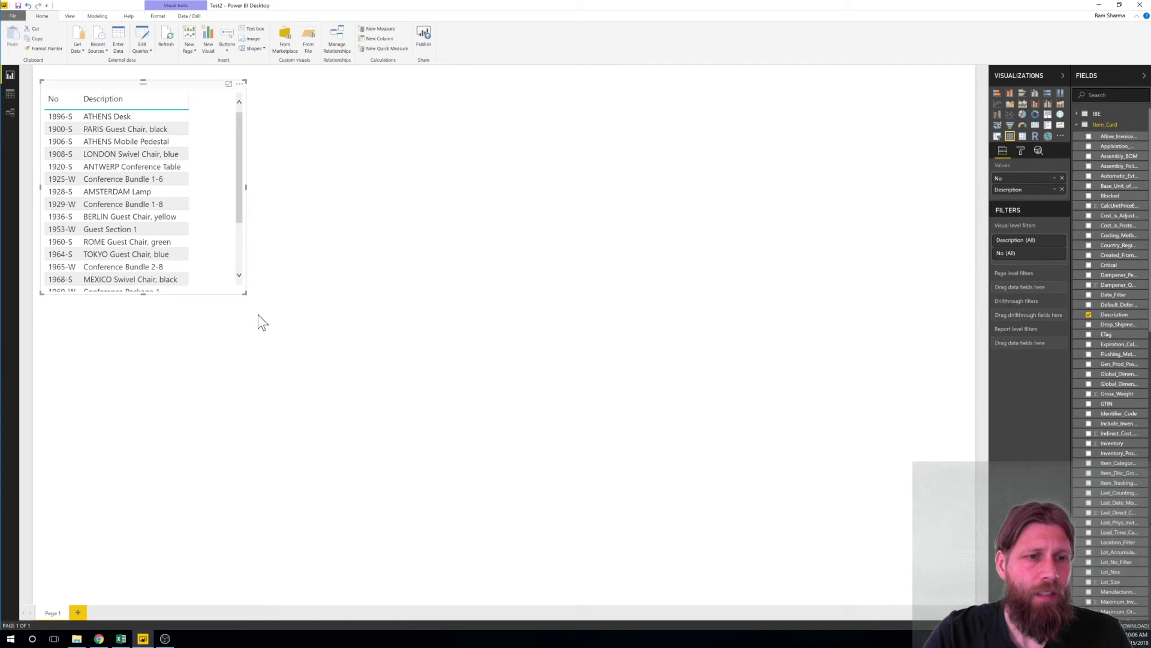
{"action": "left_click_drag", "start_coordinate": [247, 295], "coordinate": [377, 394]}
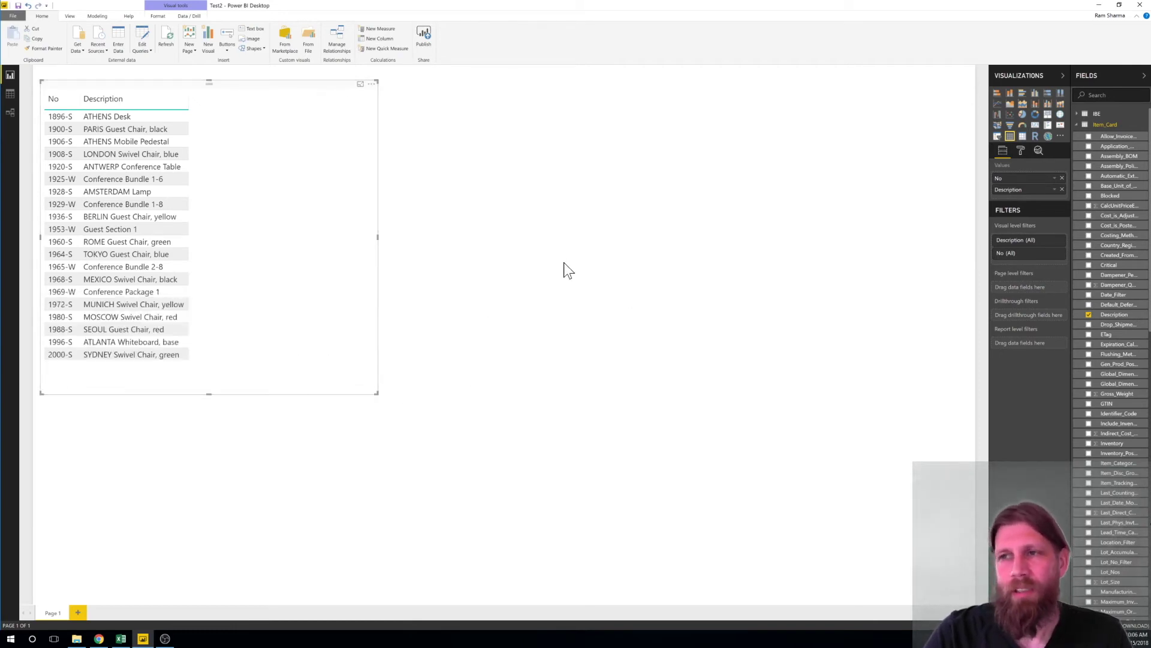
{"action": "left_click", "coordinate": [1078, 123]}
- Add IBE Sales_Amount and ItemLedgerEntries Sales_Amount_Actual to the table and stretch it across the page
{"action": "left_click", "coordinate": [1078, 114]}
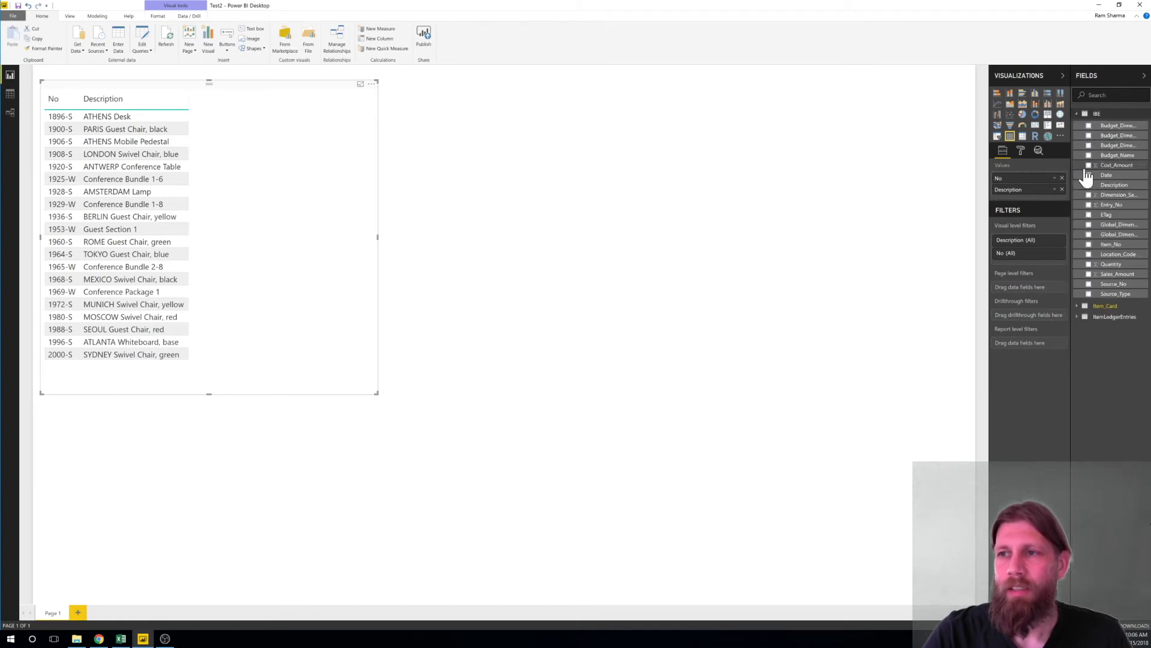
{"action": "left_click", "coordinate": [1089, 274]}
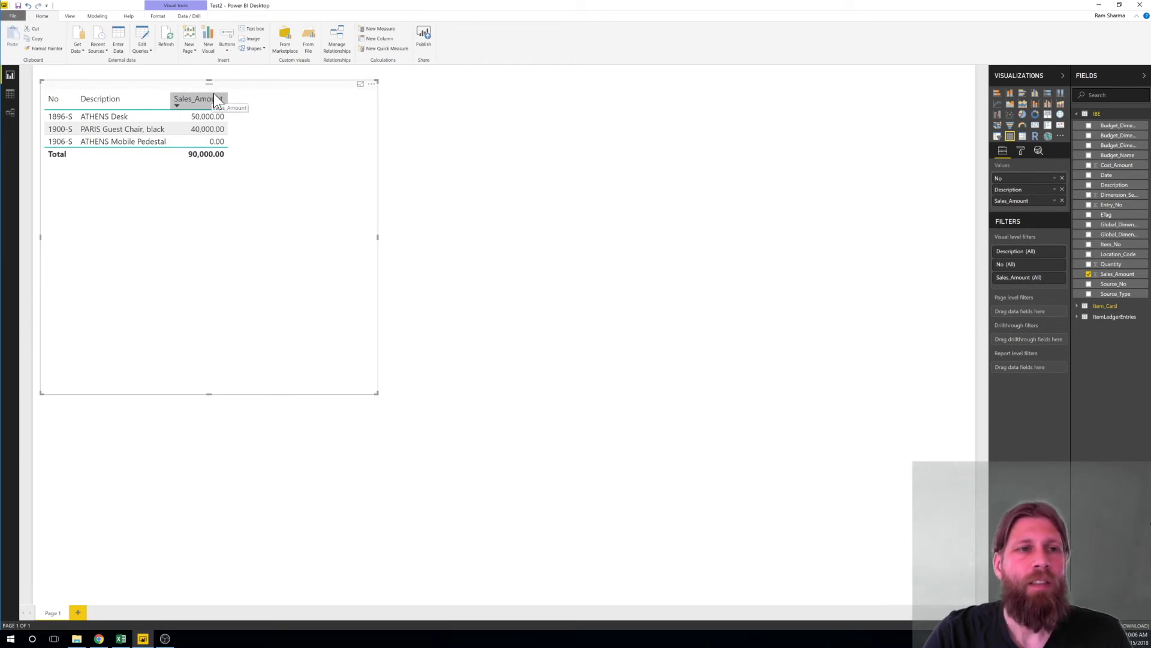
{"action": "left_click", "coordinate": [1078, 318]}
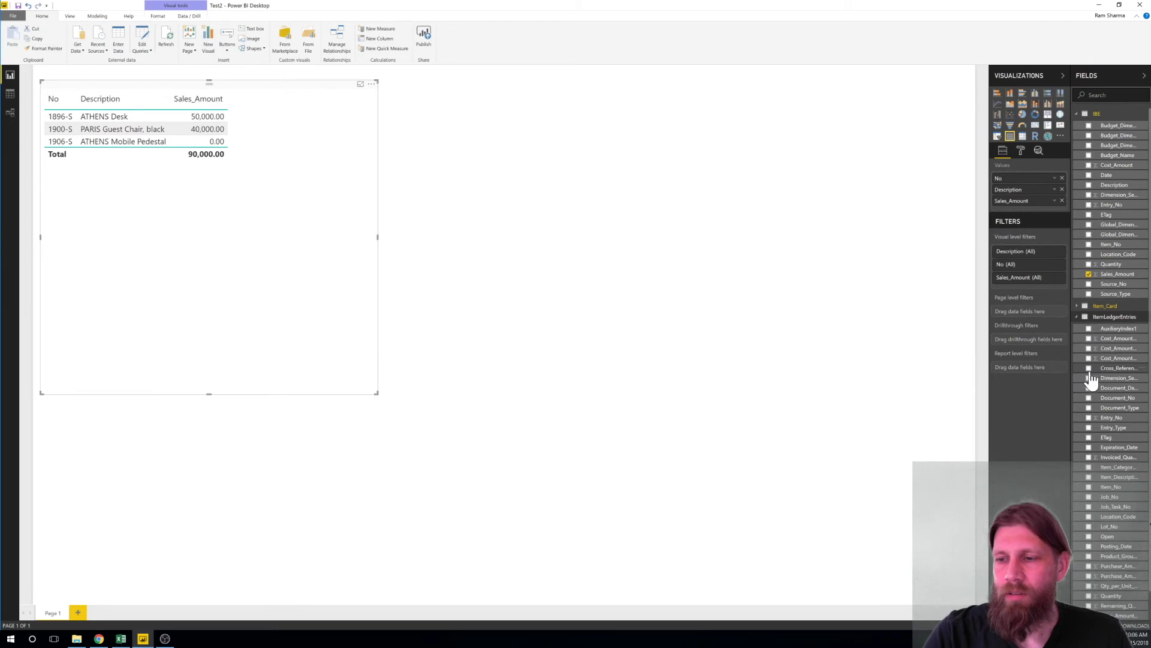
{"action": "scroll", "coordinate": [1091, 381], "scroll_direction": "down", "scroll_amount": 1}
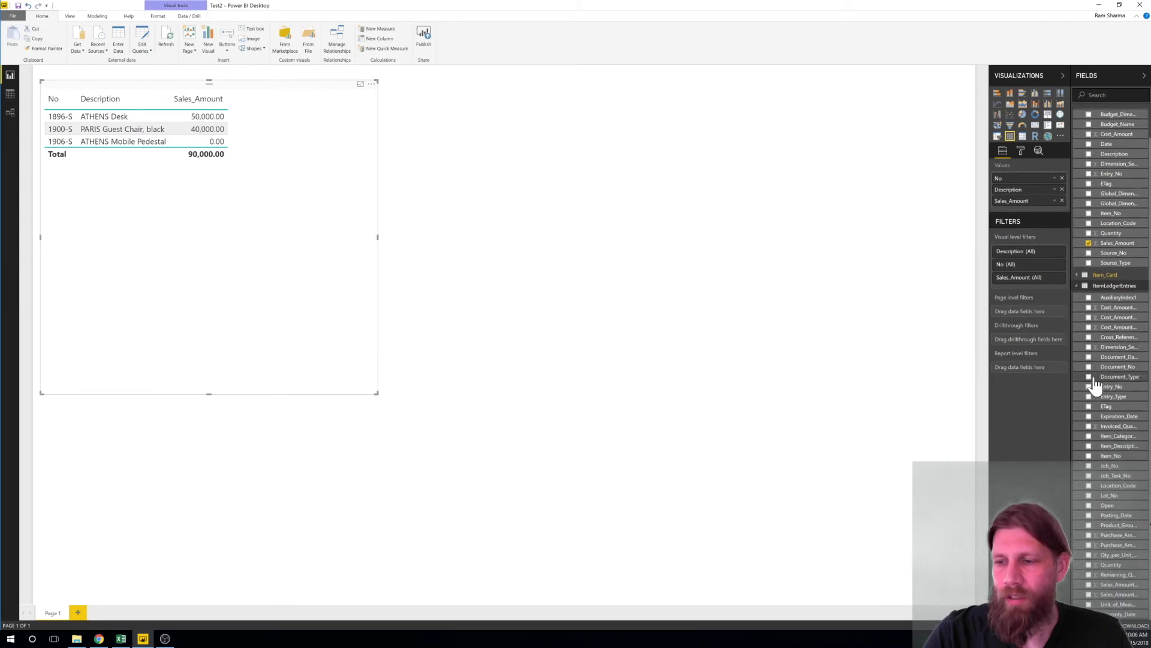
{"action": "left_click", "coordinate": [1088, 585]}
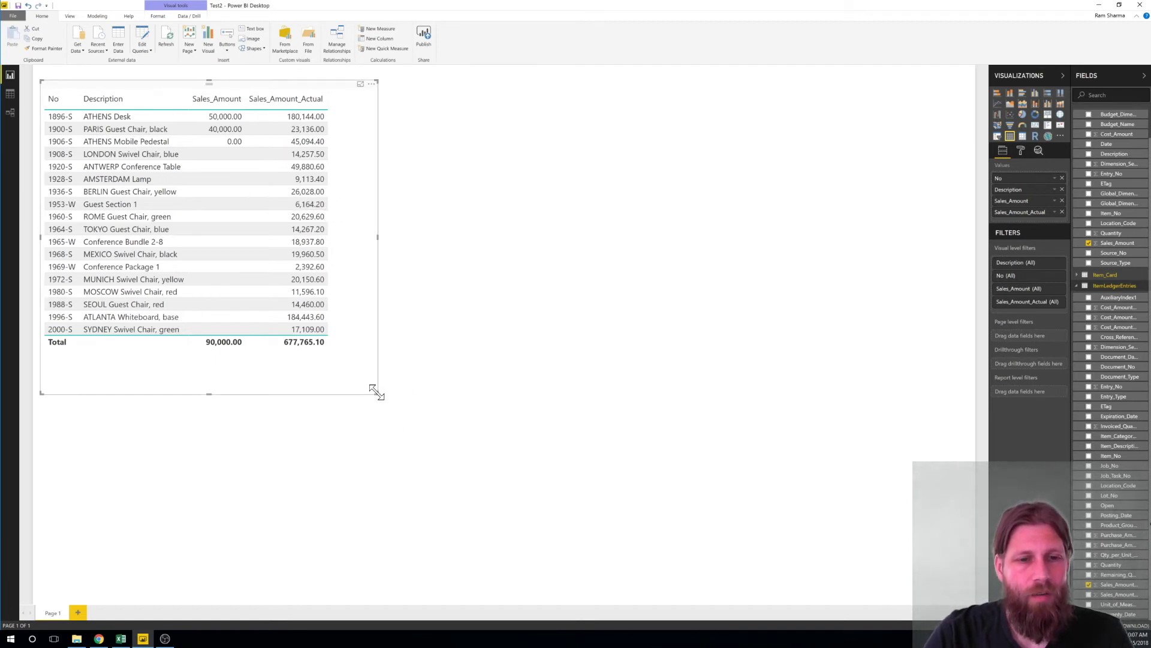
{"action": "left_click_drag", "start_coordinate": [374, 388], "coordinate": [971, 598]}
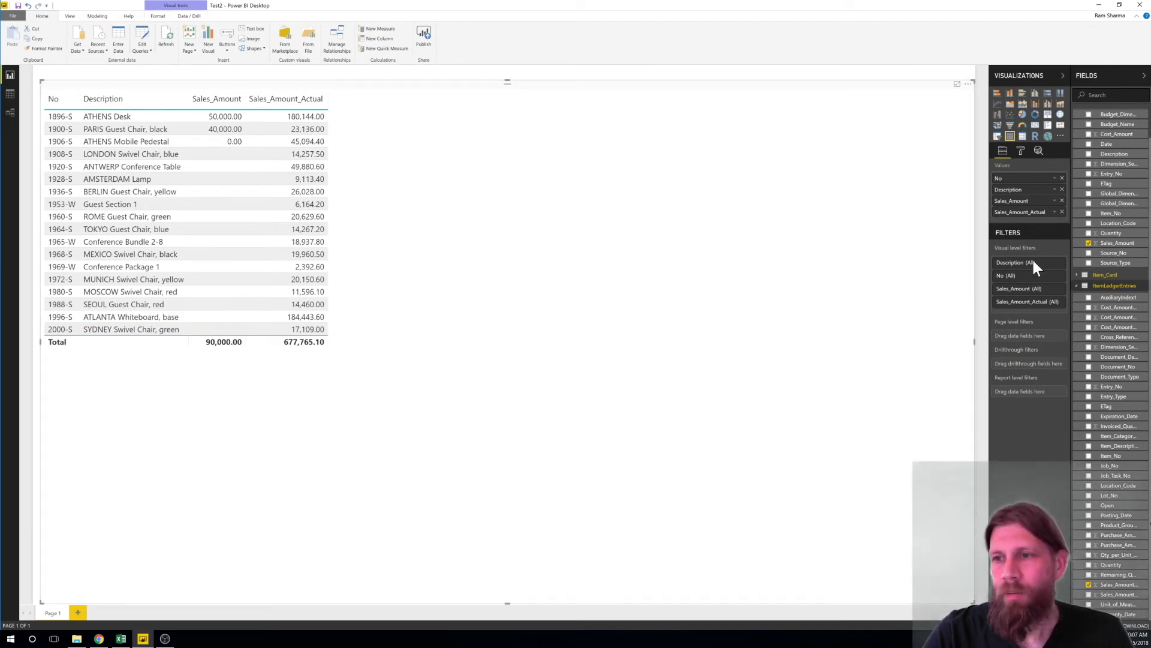
- Raise the item table's column header text size step by step to 32 in the Format pane
{"action": "left_click", "coordinate": [1021, 152]}
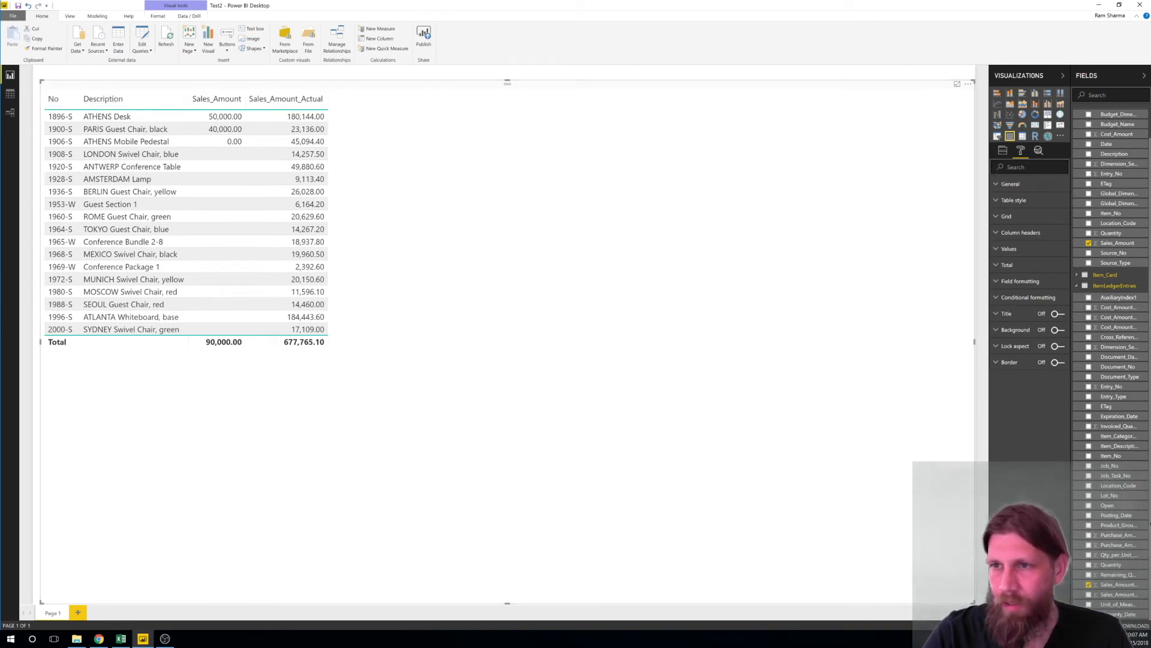
{"action": "left_click", "coordinate": [998, 283]}
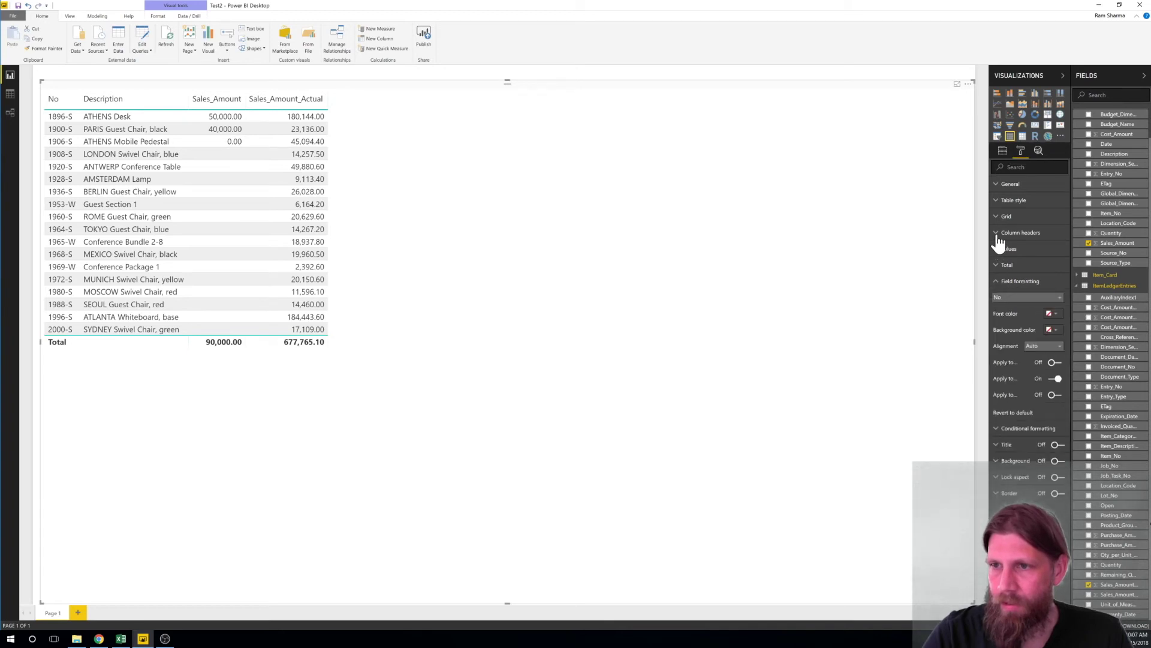
{"action": "left_click", "coordinate": [999, 237]}
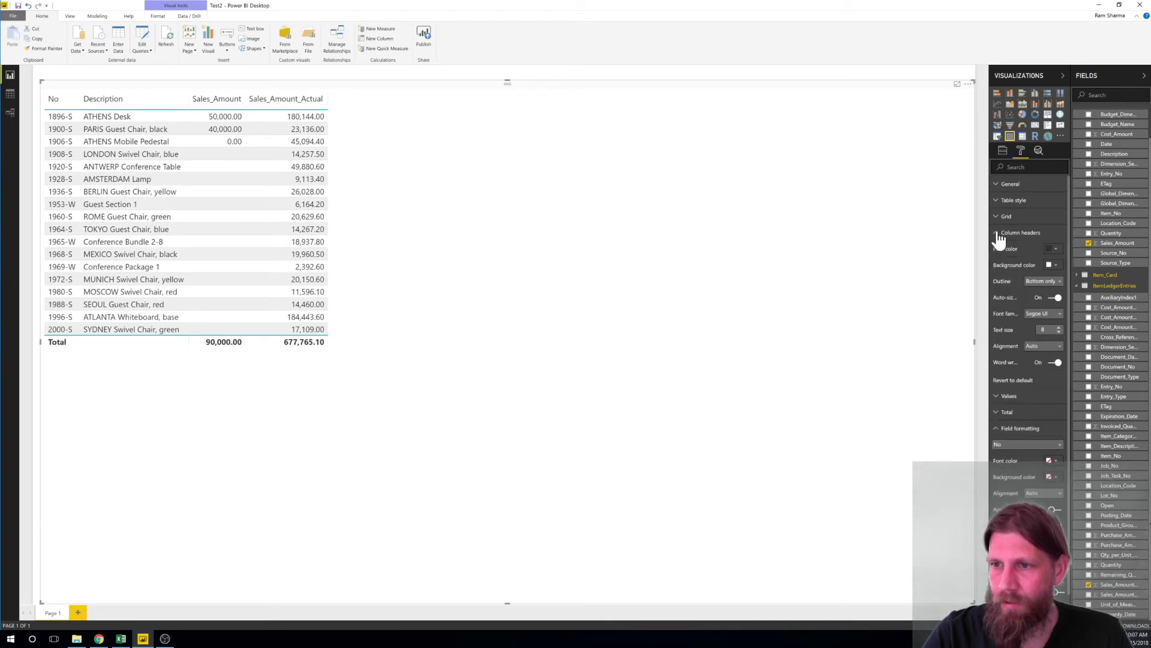
{"action": "left_click", "coordinate": [1058, 328]}
{"action": "left_click", "coordinate": [1059, 327]}
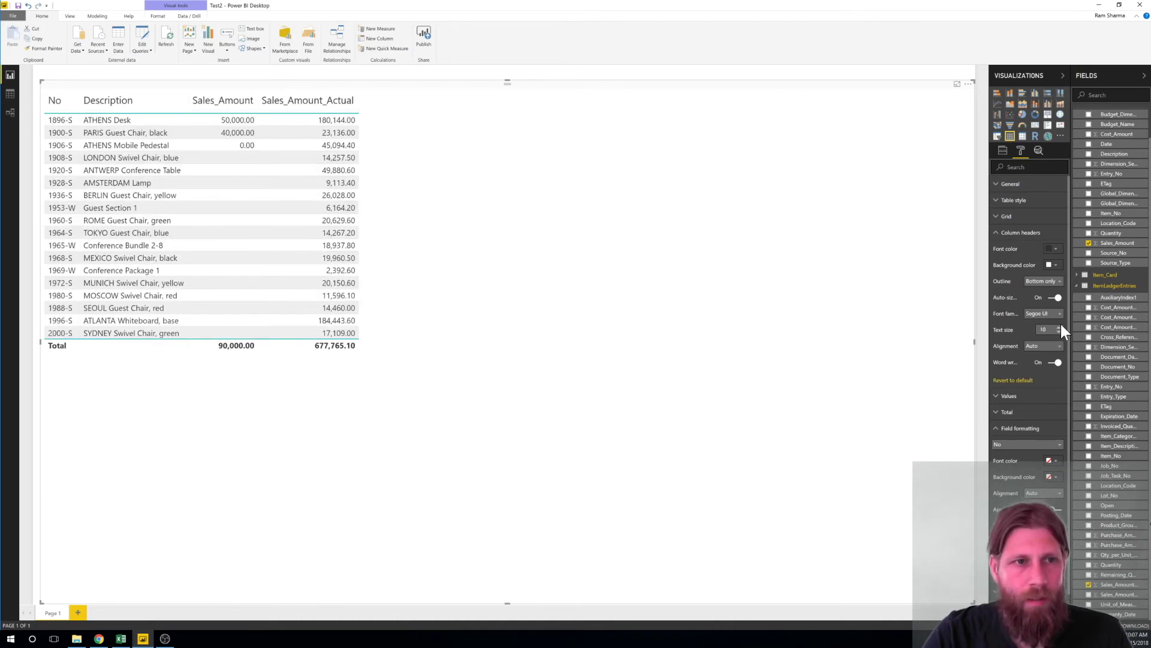
{"action": "left_click", "coordinate": [1059, 327]}
{"action": "left_click", "coordinate": [1059, 327]}
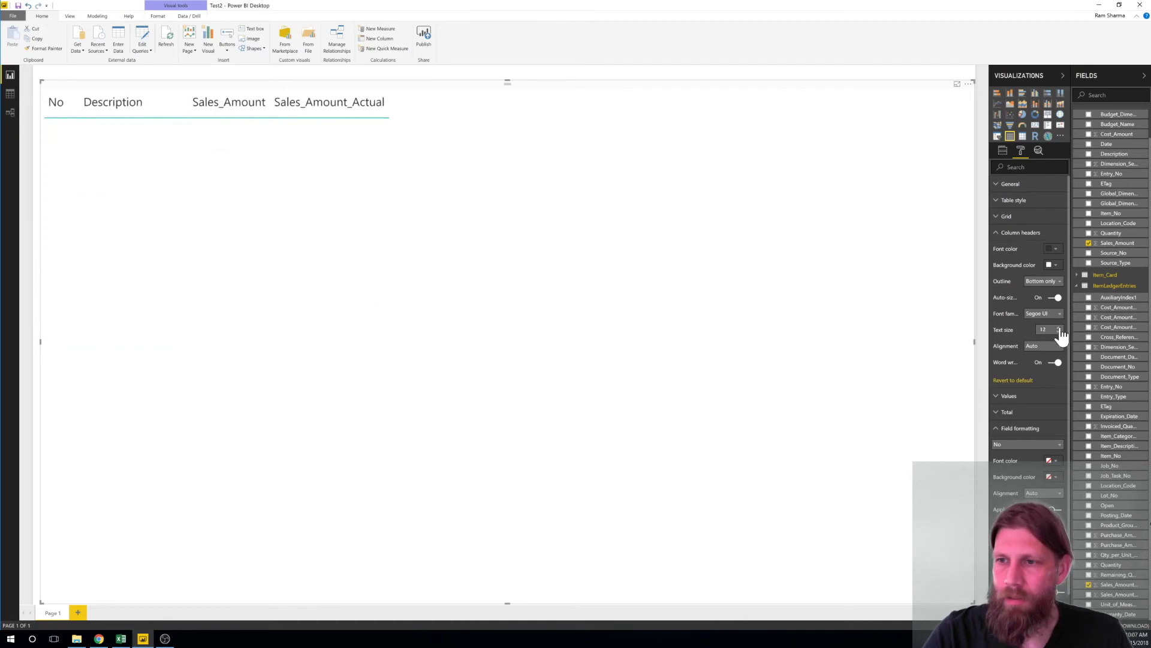
{"action": "left_click", "coordinate": [1059, 328]}
{"action": "left_click", "coordinate": [1059, 328]}
{"action": "left_click", "coordinate": [1059, 328]}
{"action": "left_click", "coordinate": [1058, 328]}
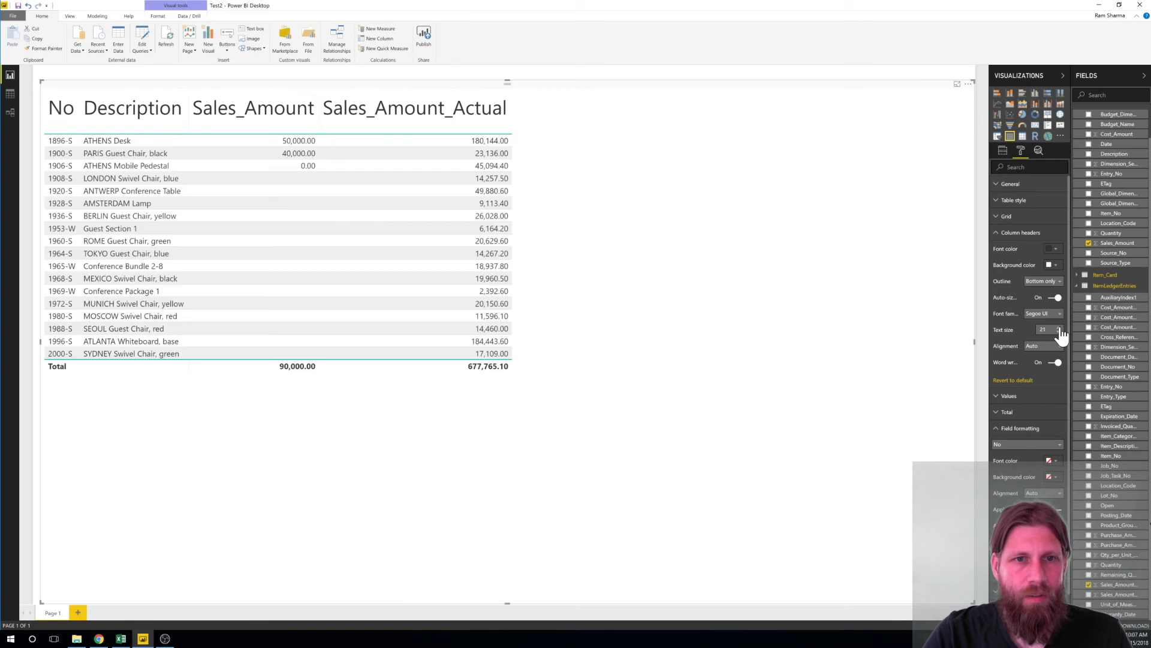
{"action": "left_click", "coordinate": [1059, 328]}
{"action": "left_click", "coordinate": [1059, 328]}
{"action": "left_click", "coordinate": [1059, 328]}
{"action": "left_click", "coordinate": [1059, 328]}
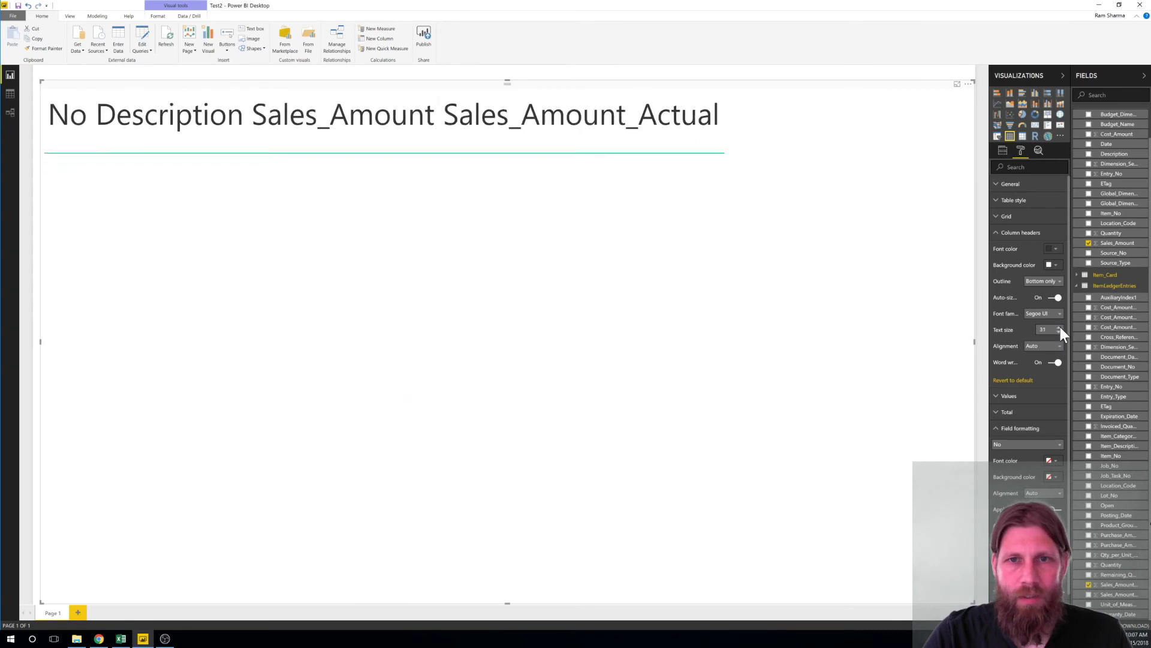
{"action": "left_click", "coordinate": [1059, 327]}
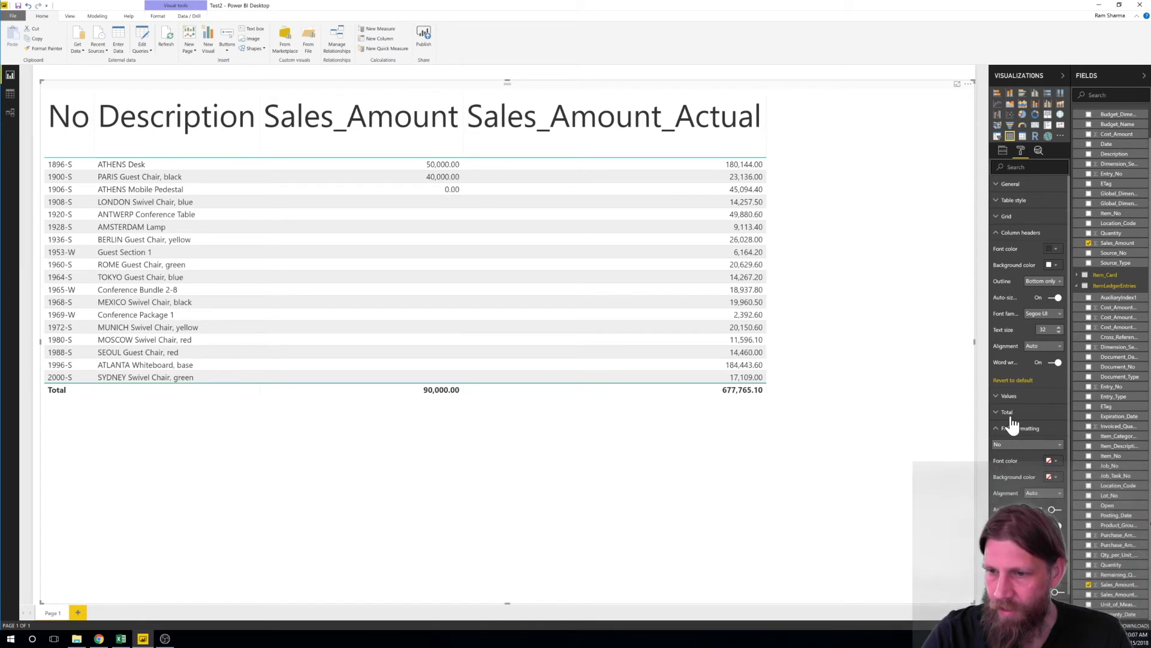
- Increase the table's grid row text size to 17
{"action": "scroll", "coordinate": [1011, 423], "scroll_direction": "down", "scroll_amount": 1}
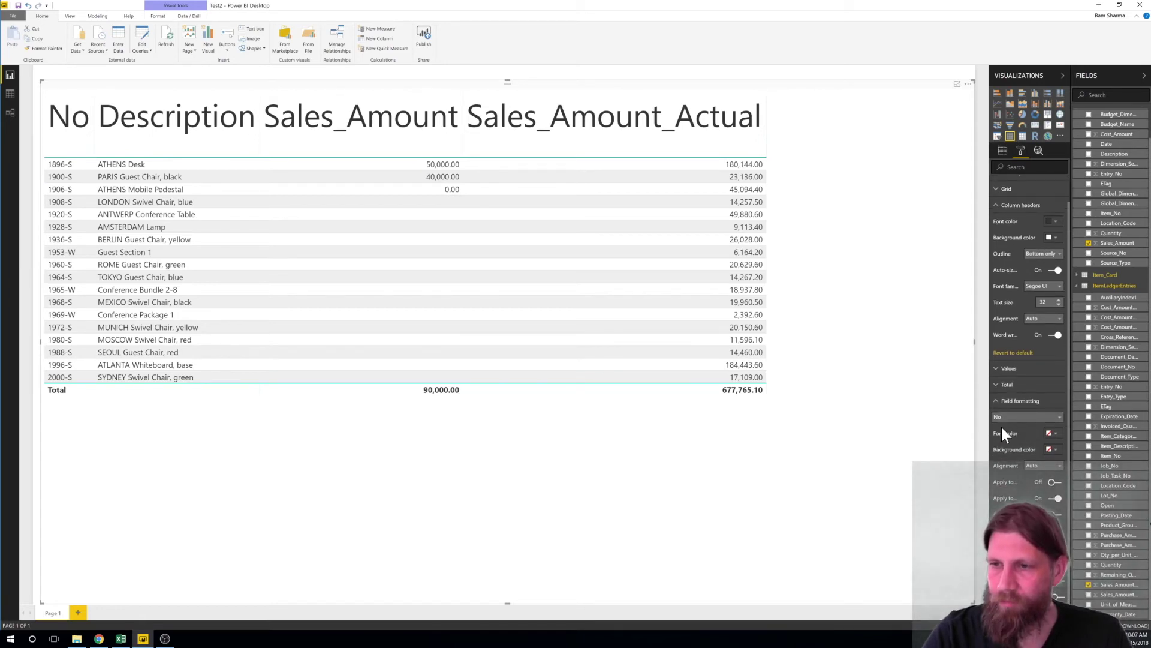
{"action": "left_click", "coordinate": [1002, 189]}
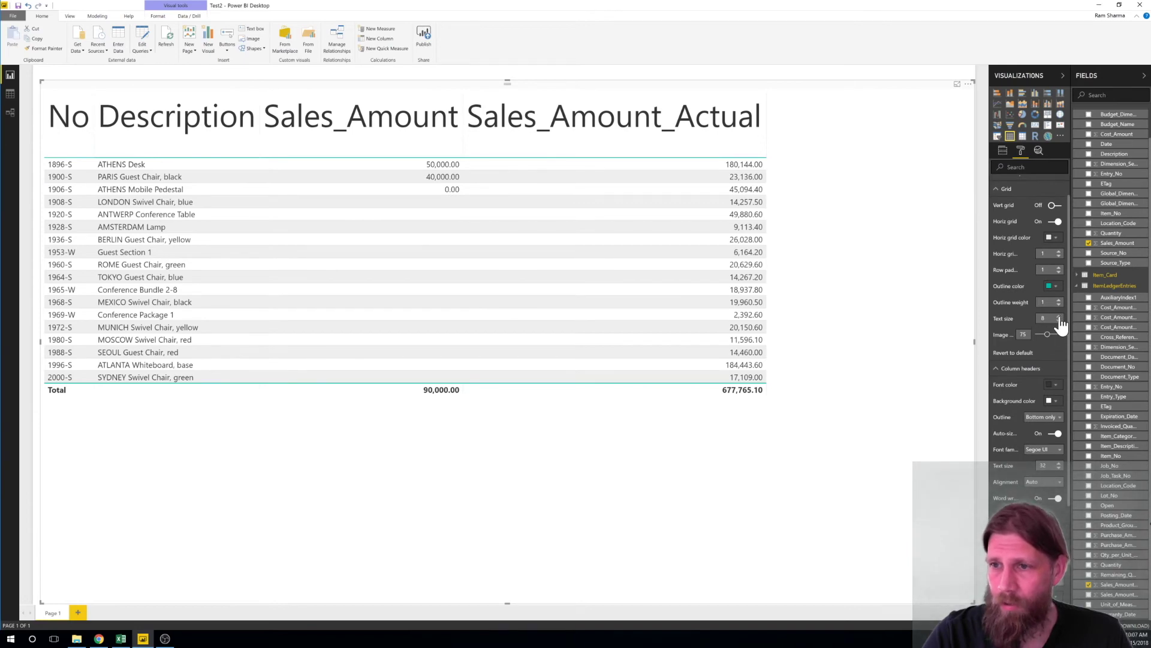
{"action": "left_click", "coordinate": [1059, 316]}
{"action": "left_click", "coordinate": [1058, 316]}
{"action": "left_click", "coordinate": [1059, 317]}
{"action": "left_click", "coordinate": [1059, 317]}
{"action": "left_click", "coordinate": [1059, 316]}
{"action": "left_click", "coordinate": [1059, 317]}
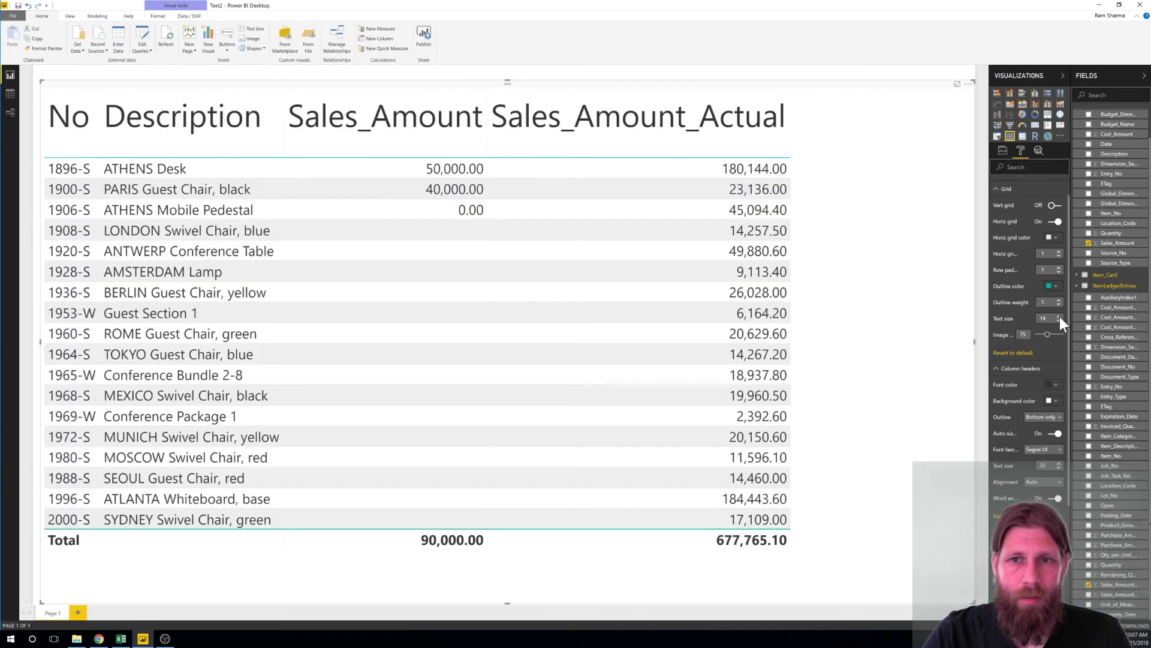
{"action": "left_click", "coordinate": [1059, 317]}
{"action": "left_click", "coordinate": [1059, 317]}
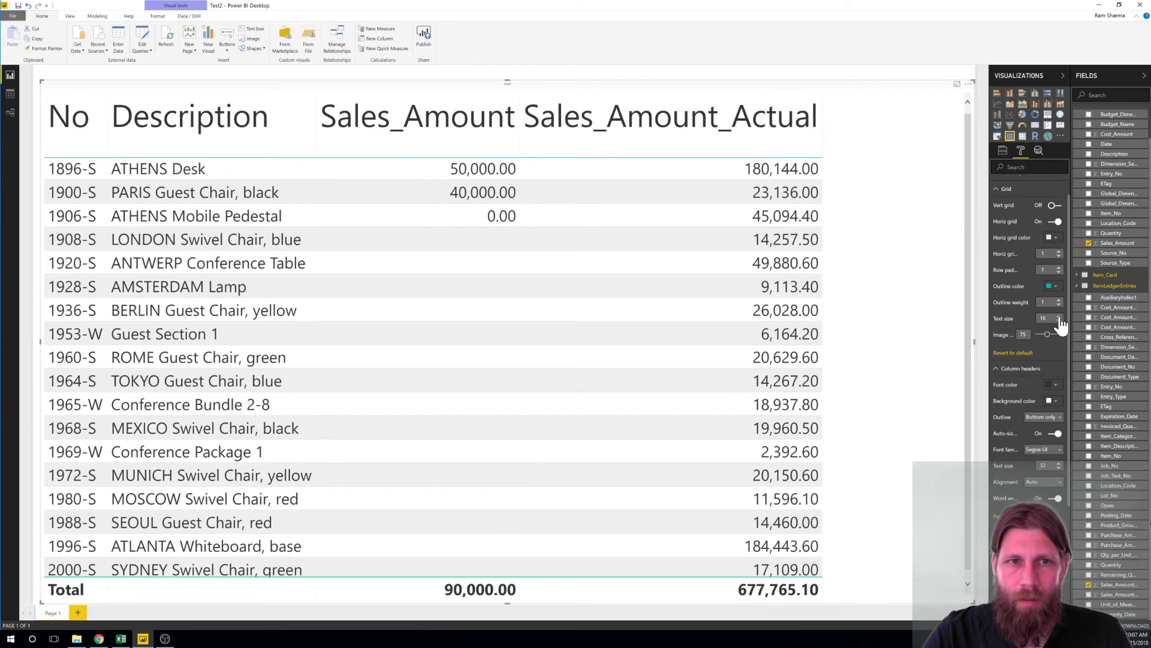
{"action": "left_click", "coordinate": [1059, 318]}
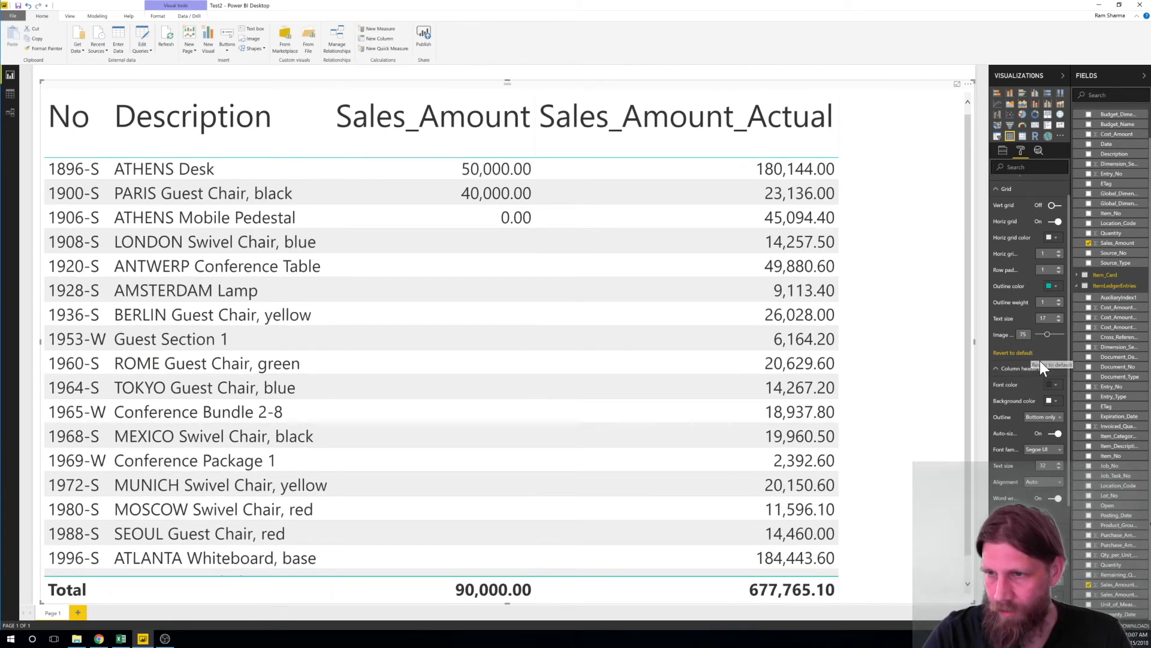
{"action": "scroll", "coordinate": [1039, 361], "scroll_direction": "down", "scroll_amount": 3}
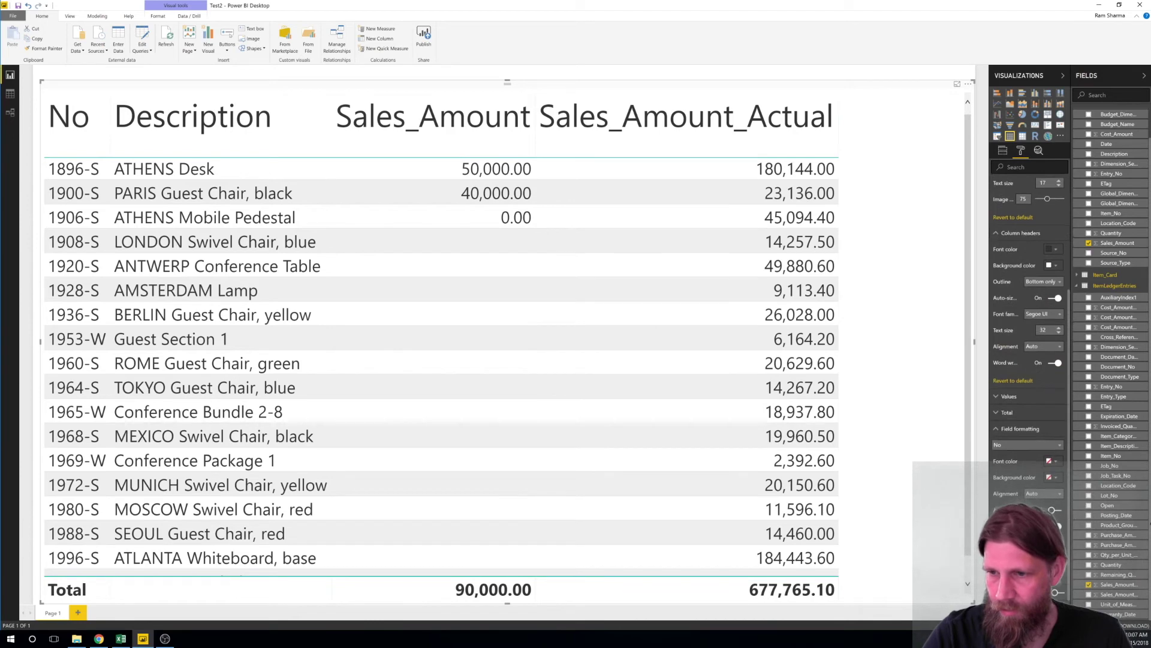
{"action": "scroll", "coordinate": [1028, 327], "scroll_direction": "up", "scroll_amount": 4}
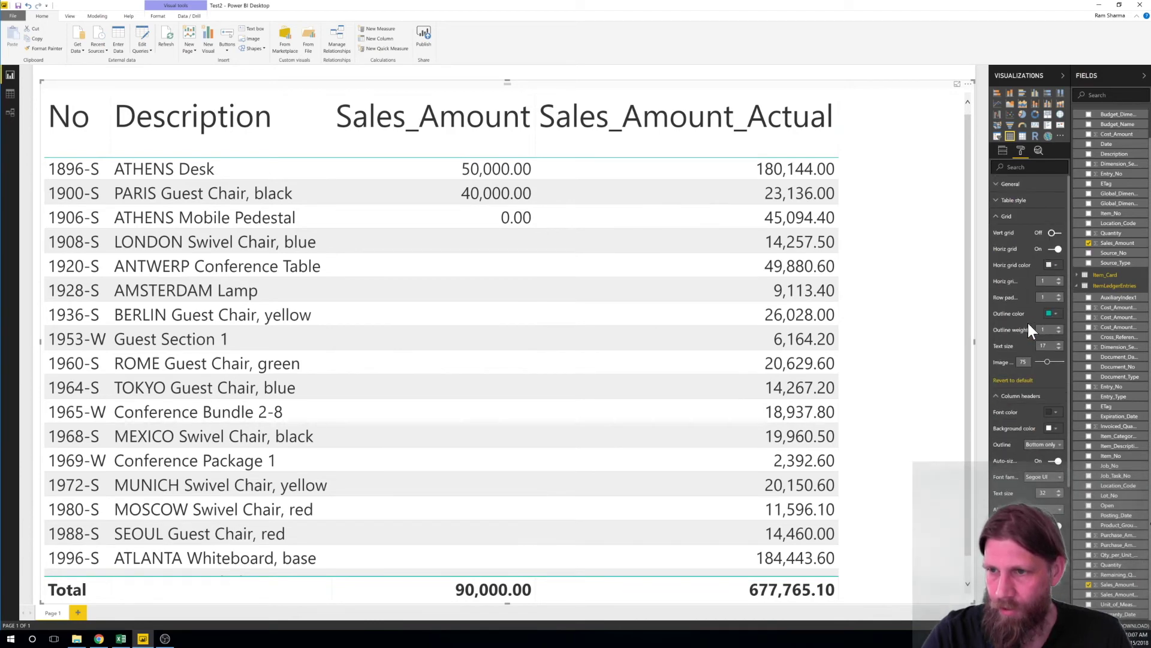
- Shrink the column header text size from 32 down past 25
{"action": "left_click", "coordinate": [1059, 495]}
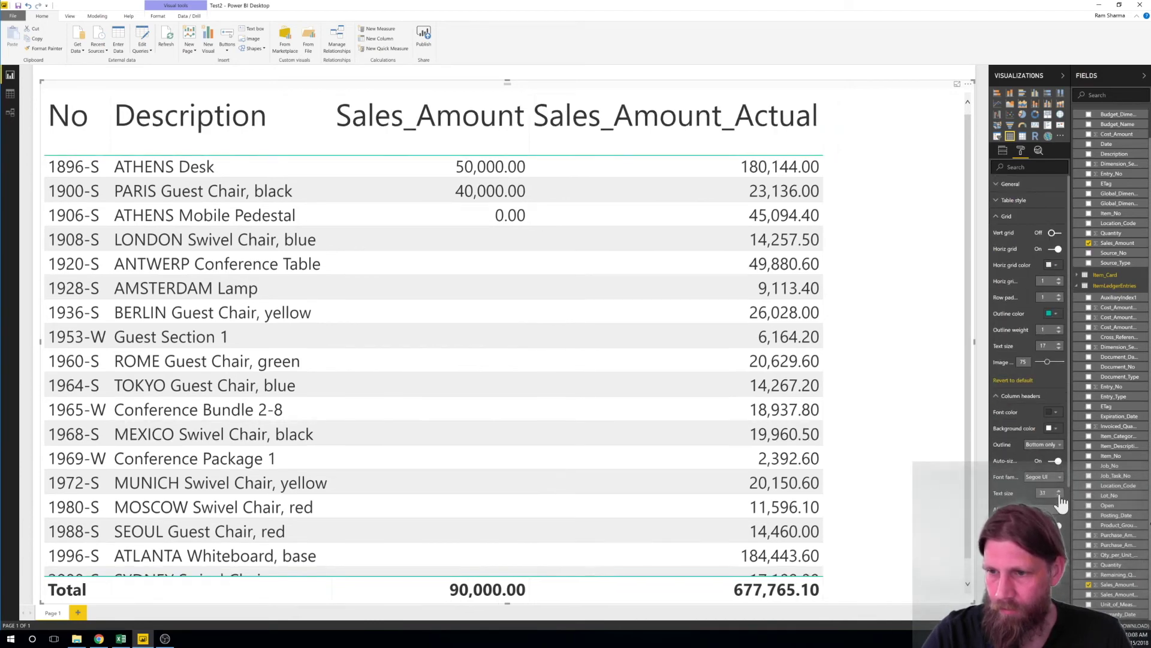
{"action": "left_click", "coordinate": [1059, 496]}
{"action": "left_click", "coordinate": [1059, 495]}
{"action": "left_click", "coordinate": [1059, 495]}
{"action": "left_click", "coordinate": [1059, 495]}
{"action": "left_click", "coordinate": [1059, 496]}
{"action": "left_click", "coordinate": [1058, 495]}
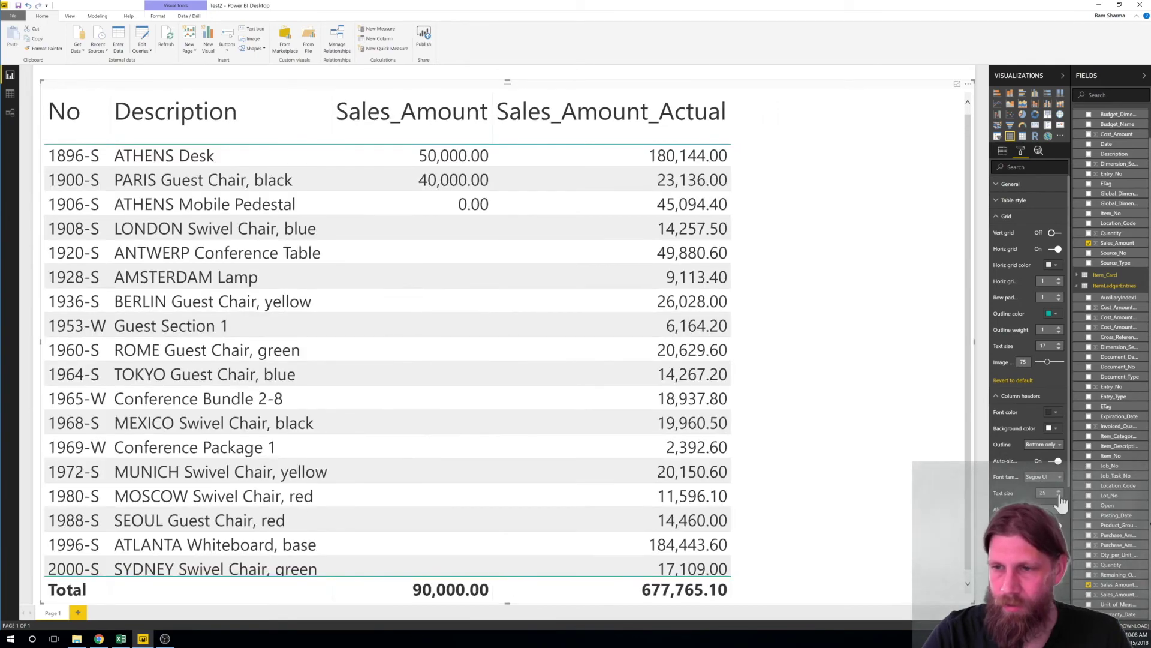
{"action": "left_click", "coordinate": [1059, 495]}
{"action": "left_click", "coordinate": [1059, 495]}
{"action": "left_click", "coordinate": [1059, 496]}
{"action": "left_click", "coordinate": [1059, 495]}
{"action": "left_click", "coordinate": [1059, 495]}
{"action": "left_click", "coordinate": [1059, 495]}
{"action": "left_click", "coordinate": [1059, 496]}
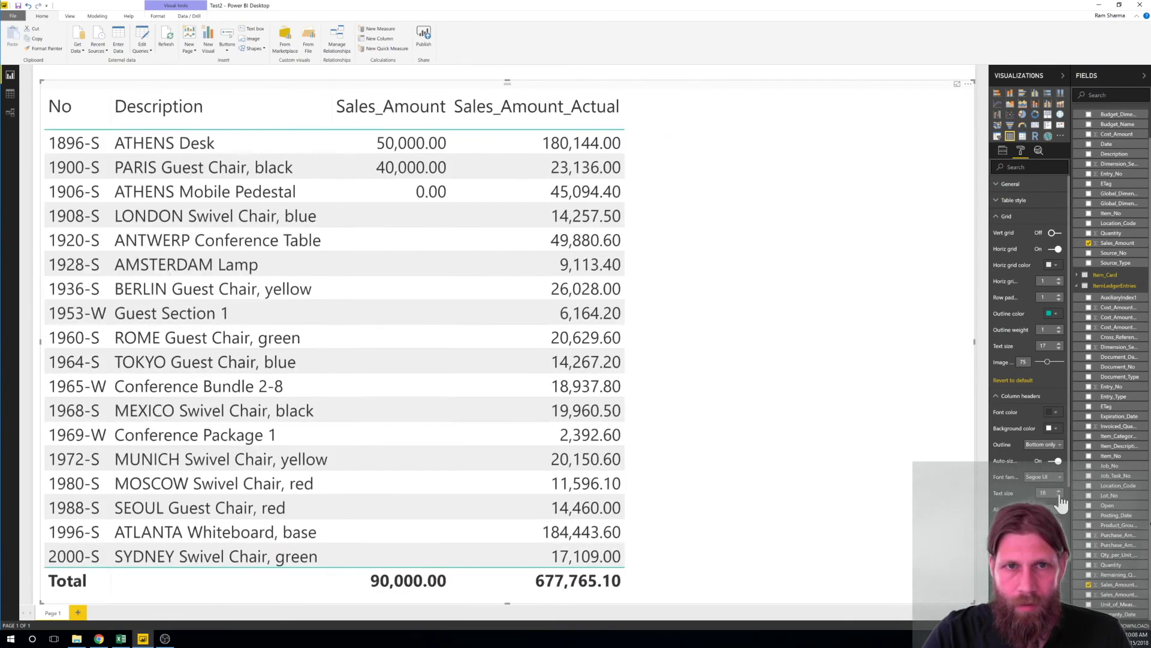
{"action": "left_click", "coordinate": [1059, 495]}
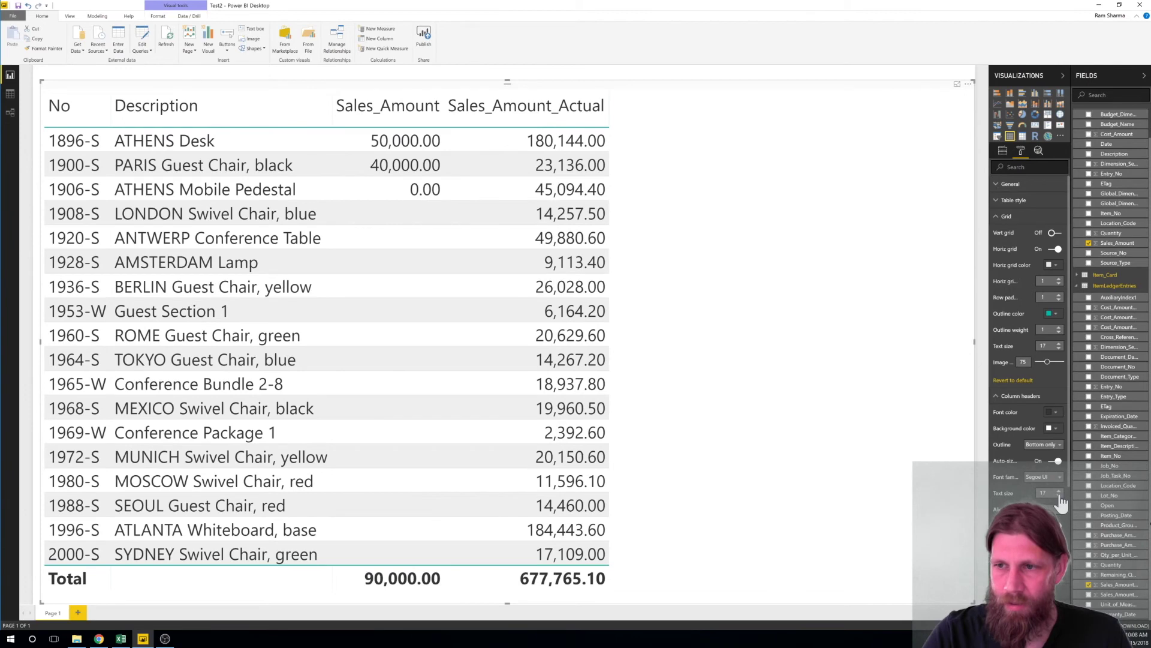
- Nudge the value text size up and back down so every item row and the Total fit
{"action": "left_click", "coordinate": [1059, 344]}
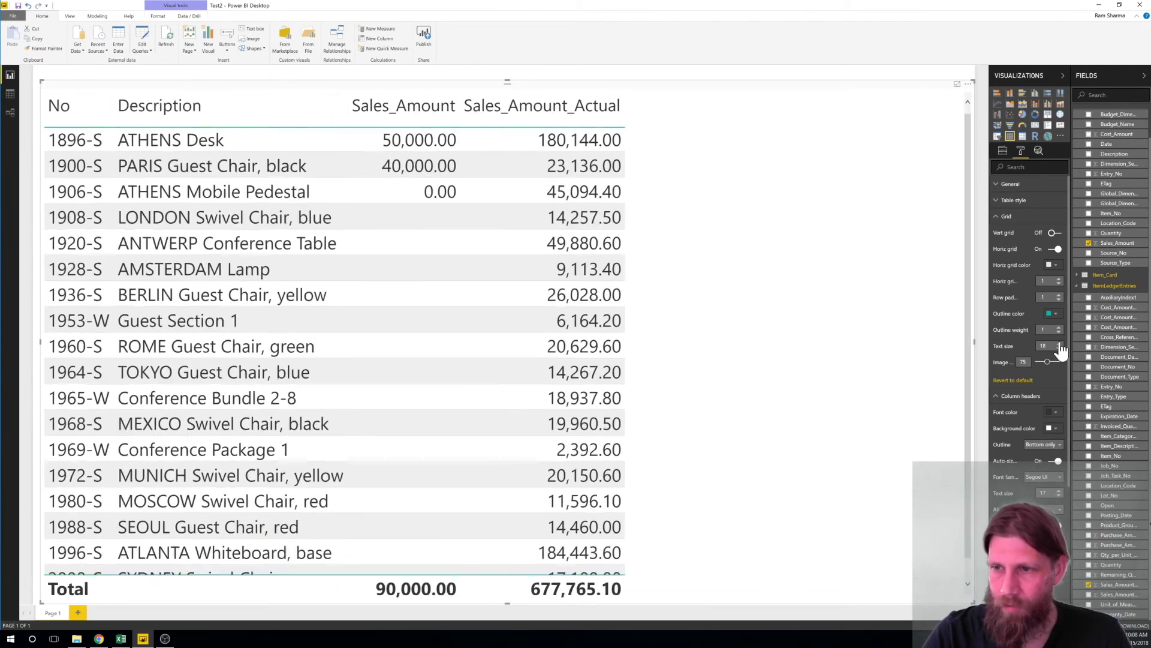
{"action": "left_click", "coordinate": [1059, 344]}
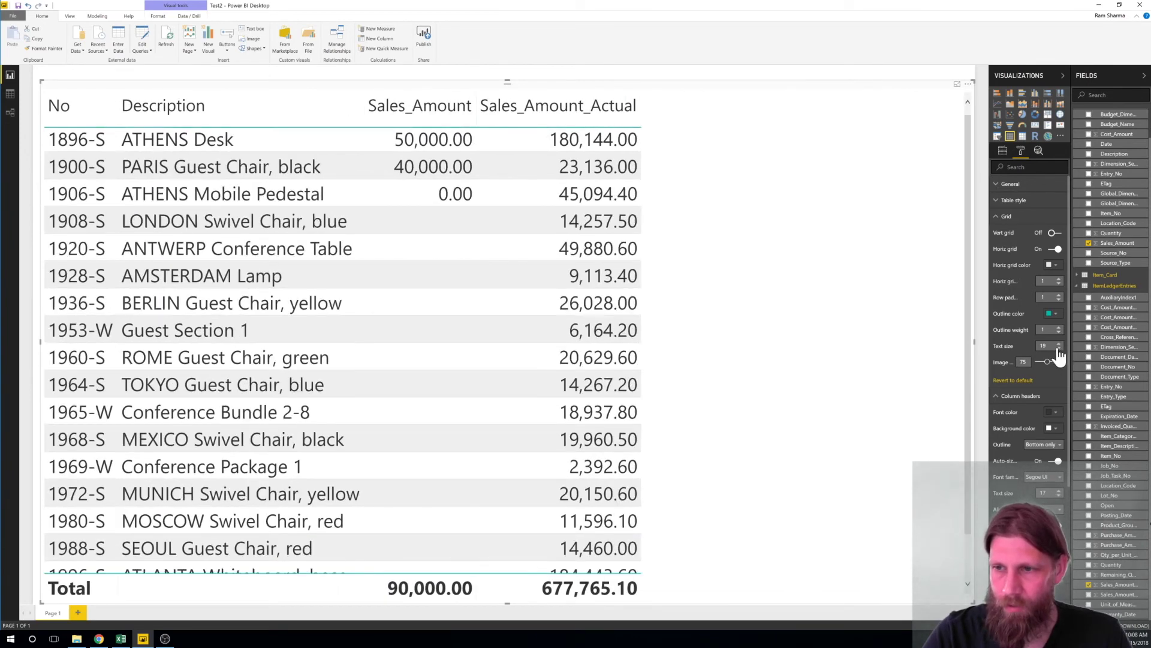
{"action": "left_click", "coordinate": [1059, 348]}
{"action": "left_click", "coordinate": [1059, 348]}
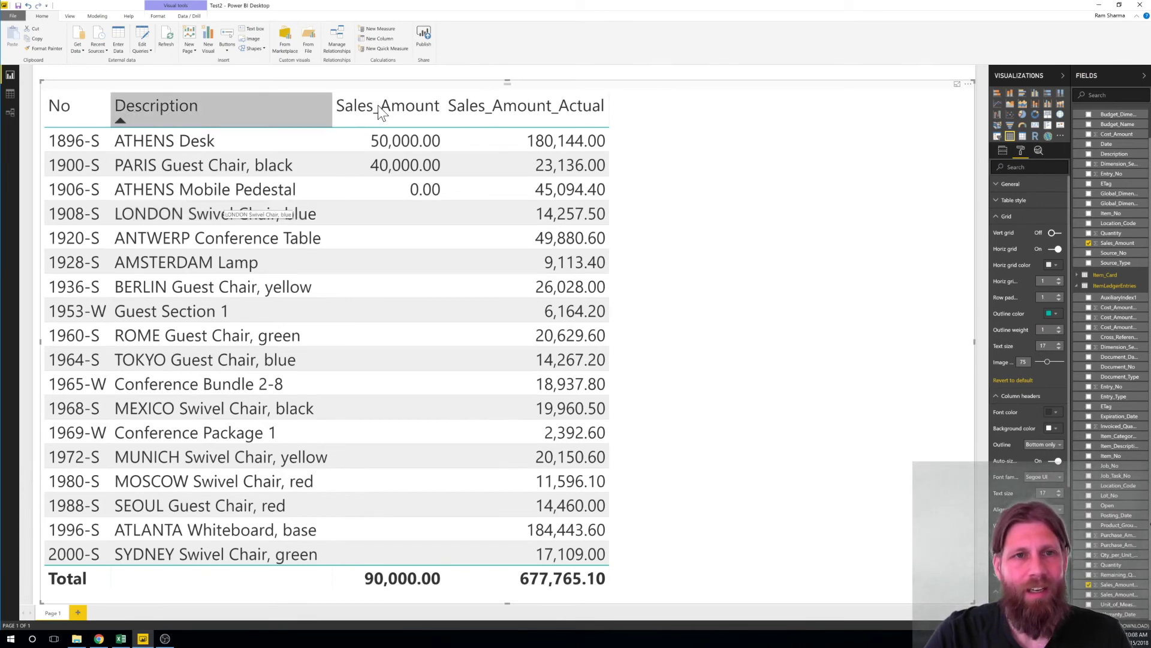
- Sort the table by Sales_Amount descending, cancelling the save prompt from a publish attempt
{"action": "left_click", "coordinate": [392, 108]}
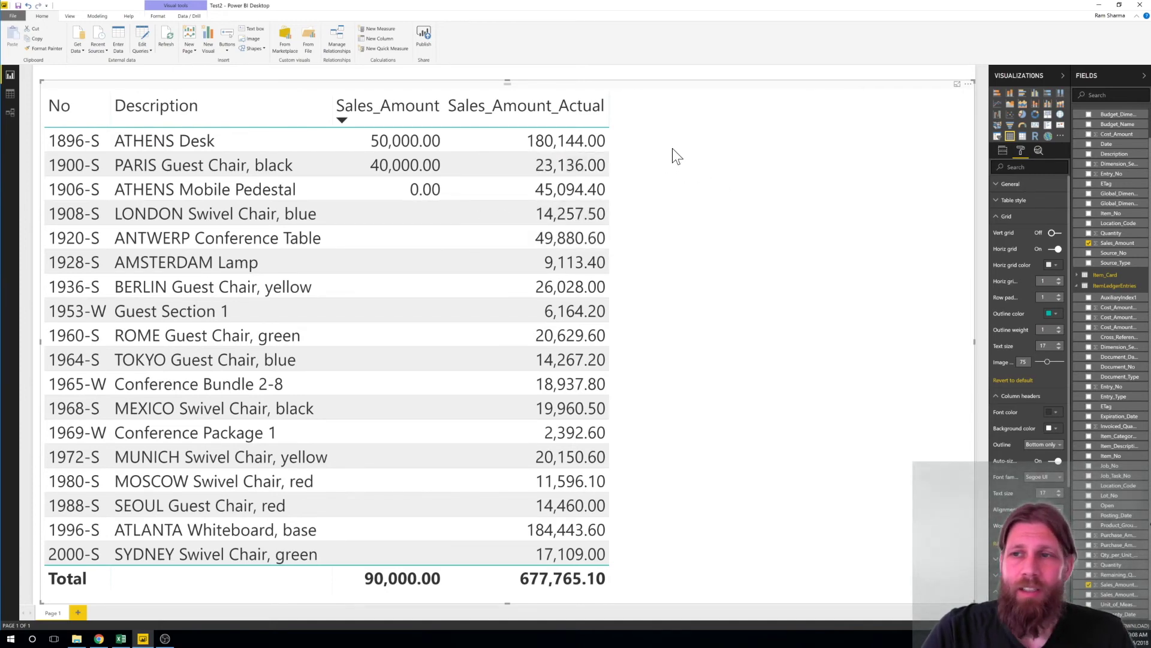
{"action": "left_click", "coordinate": [423, 35]}
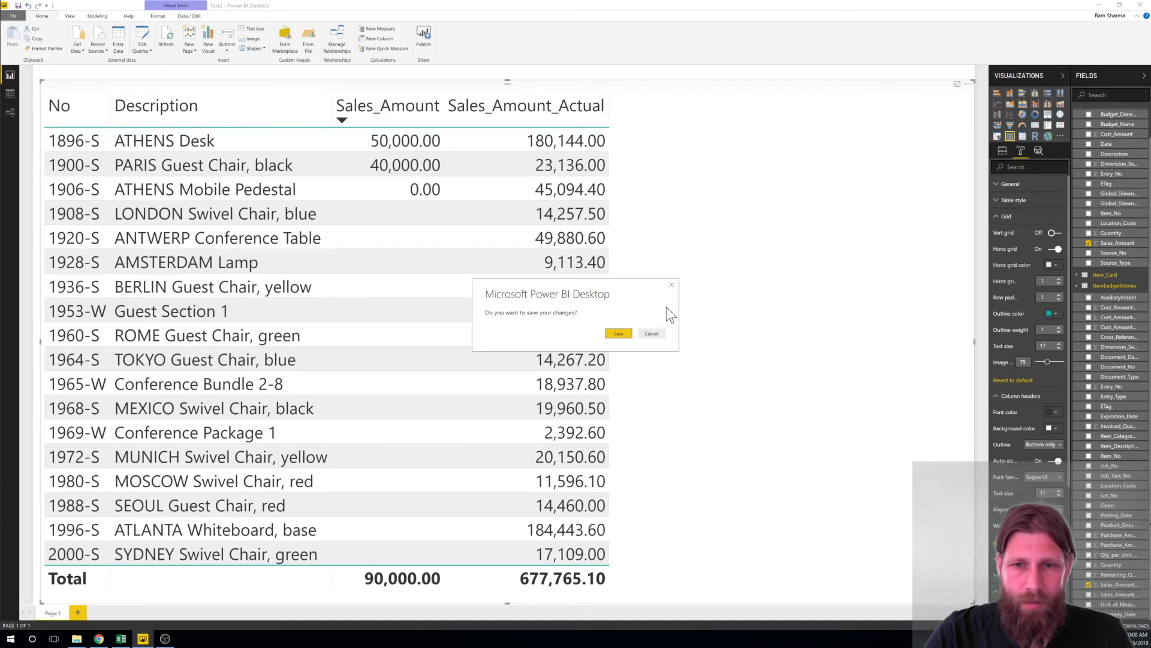
{"action": "left_click", "coordinate": [673, 285]}
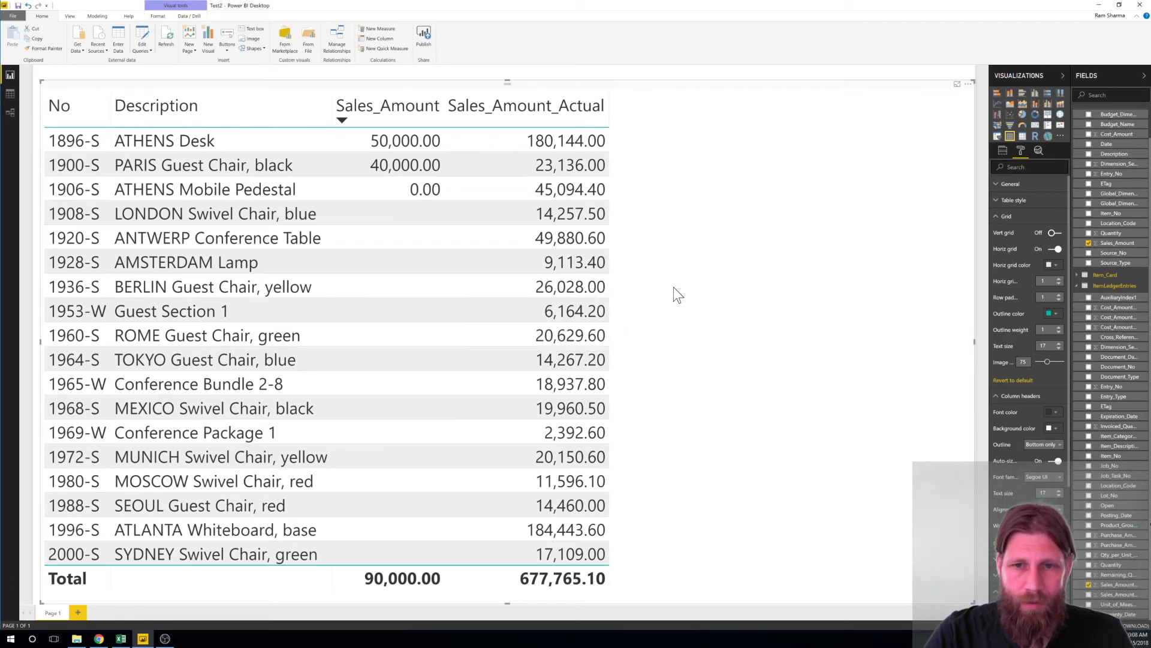
- Save the report as a new file named Test3
{"action": "left_click", "coordinate": [13, 17]}
{"action": "left_click", "coordinate": [49, 91]}
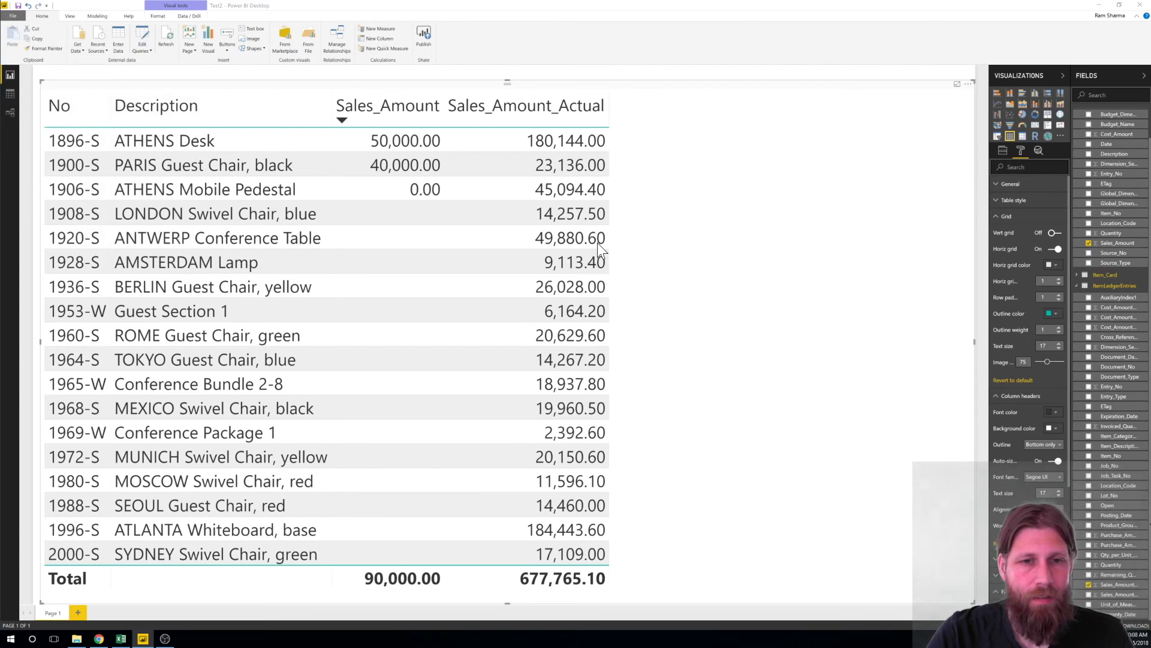
{"action": "key", "text": "Return"}
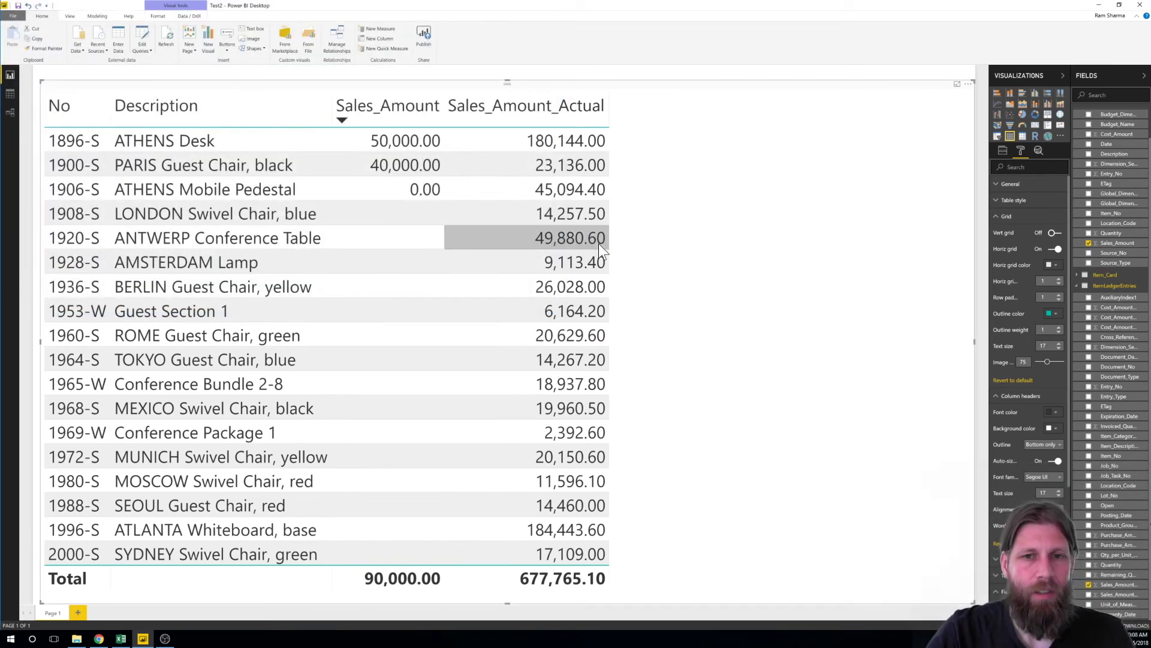
- Publish Test3 to My workspace and acknowledge the success message
{"action": "left_click", "coordinate": [424, 35]}
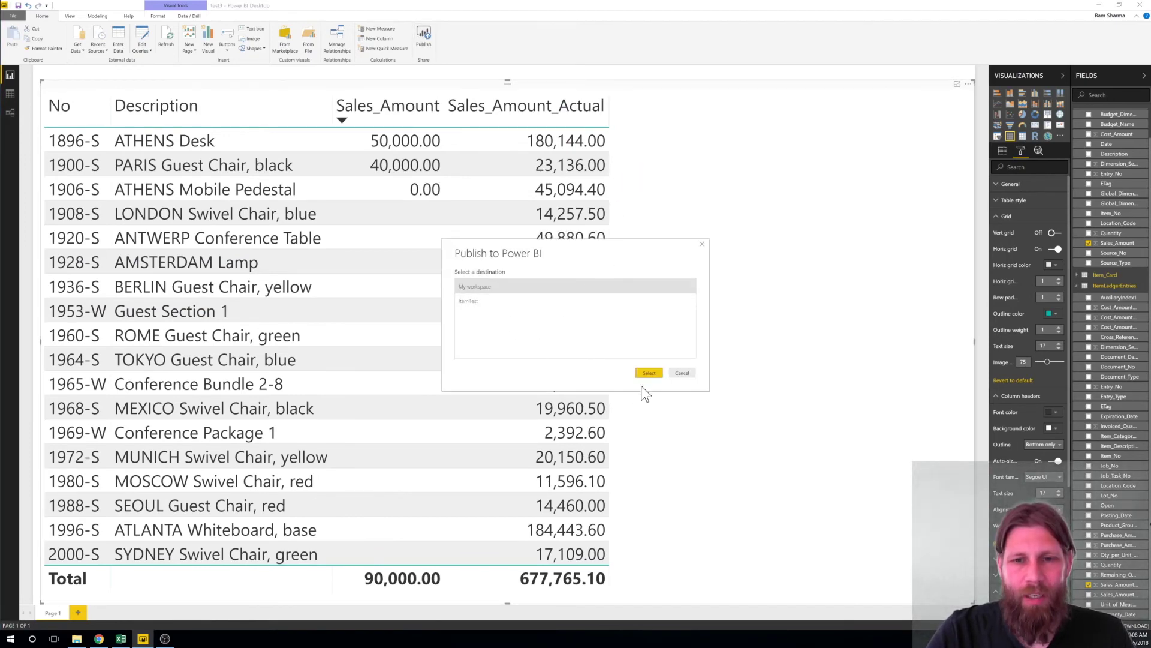
{"action": "left_click", "coordinate": [649, 372]}
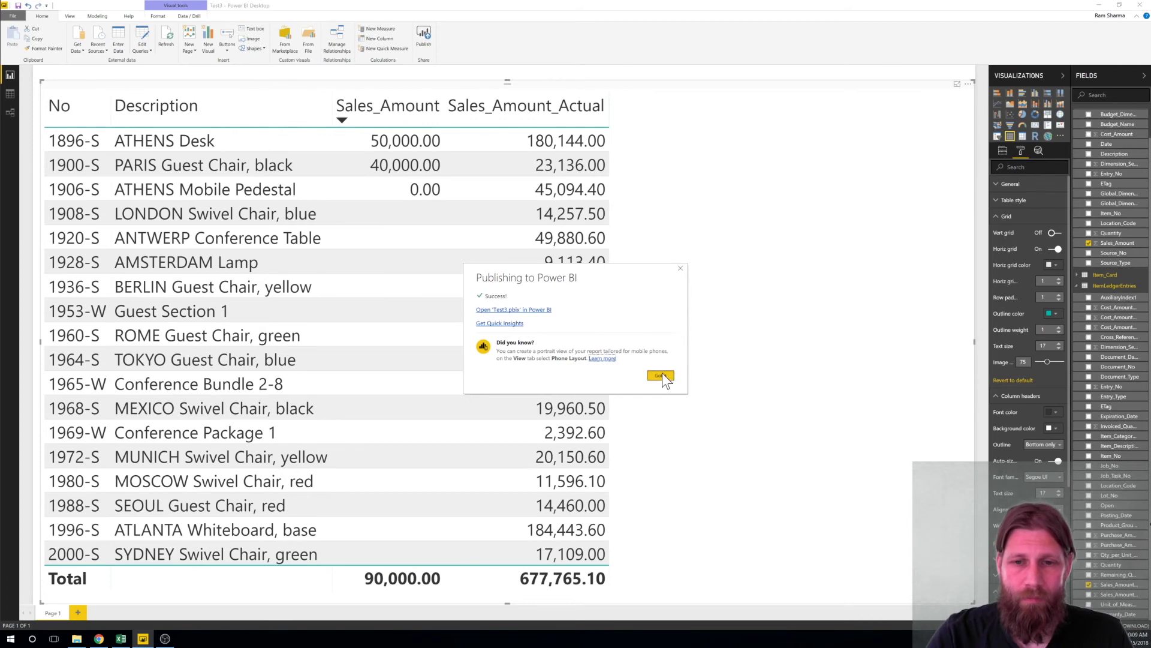
{"action": "left_click", "coordinate": [660, 375]}
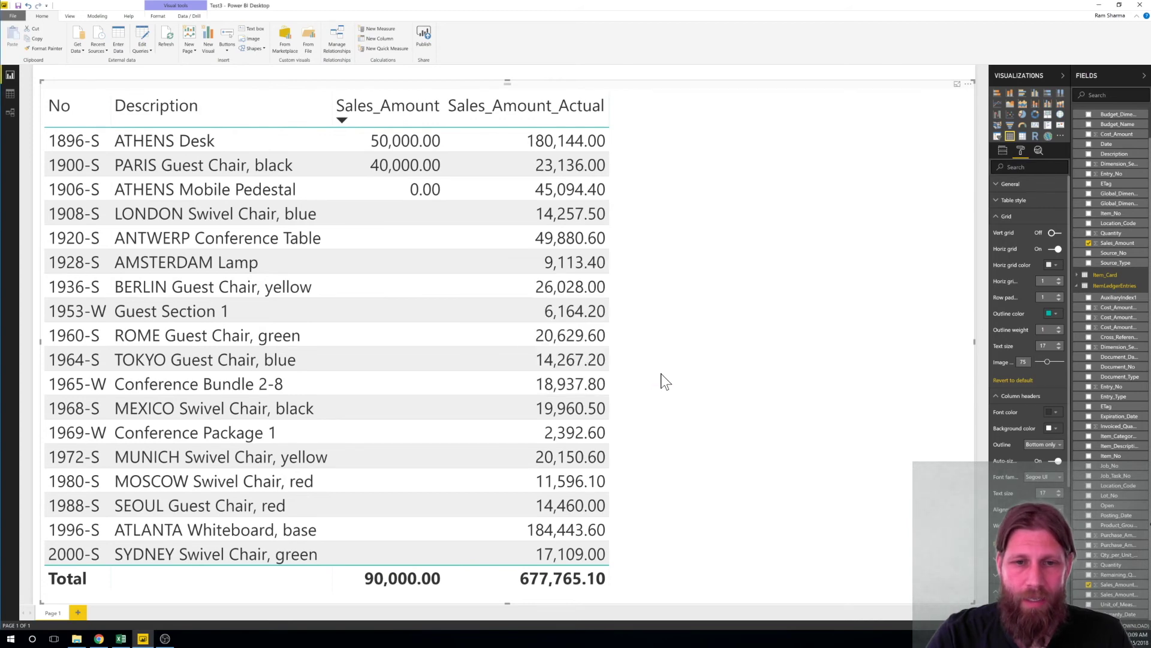
{"action": "left_click", "coordinate": [99, 638]}
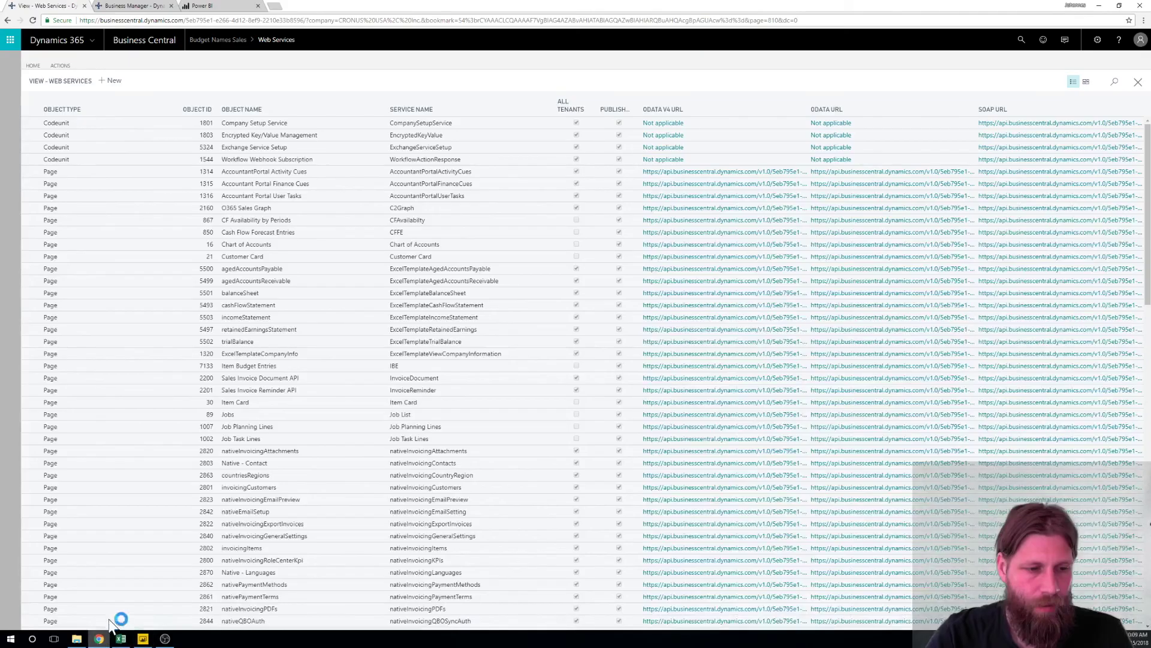
- View the published Test3 report under My Workspace, then go back to Business Central
{"action": "left_click", "coordinate": [199, 6]}
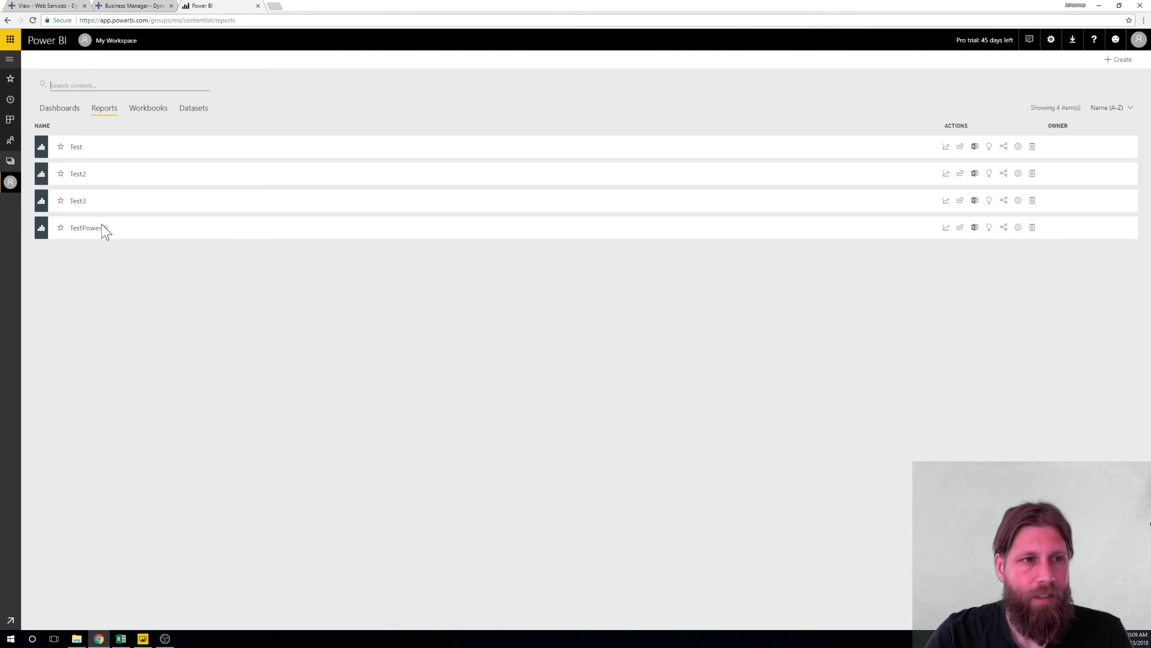
{"action": "left_click", "coordinate": [78, 201]}
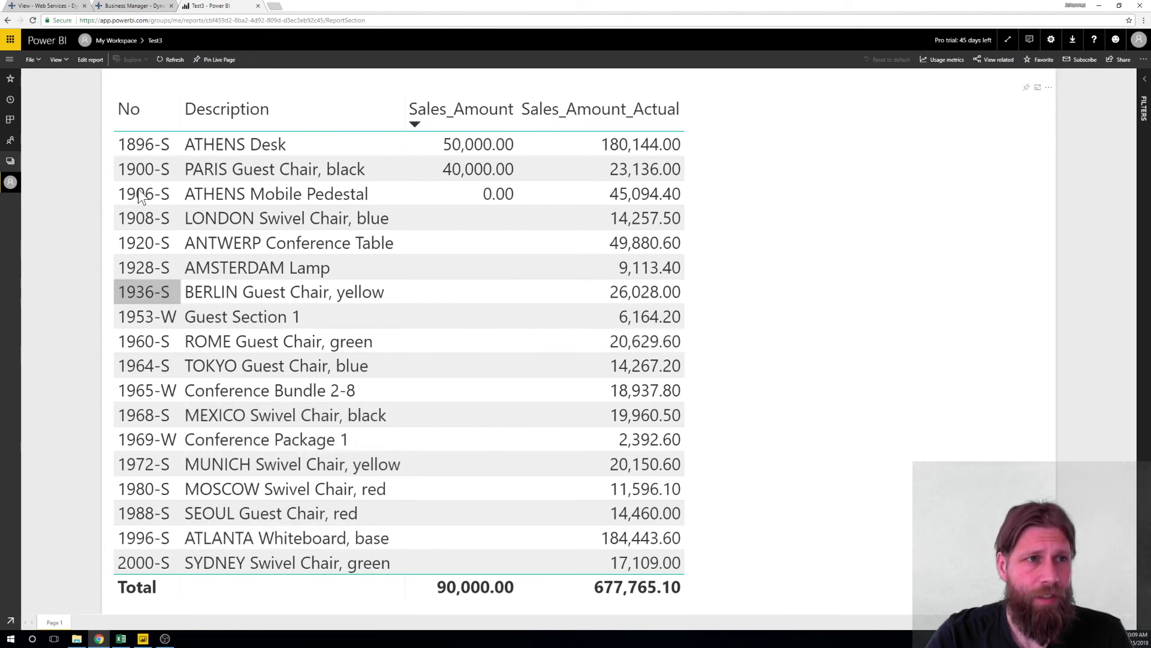
{"action": "left_click", "coordinate": [129, 6]}
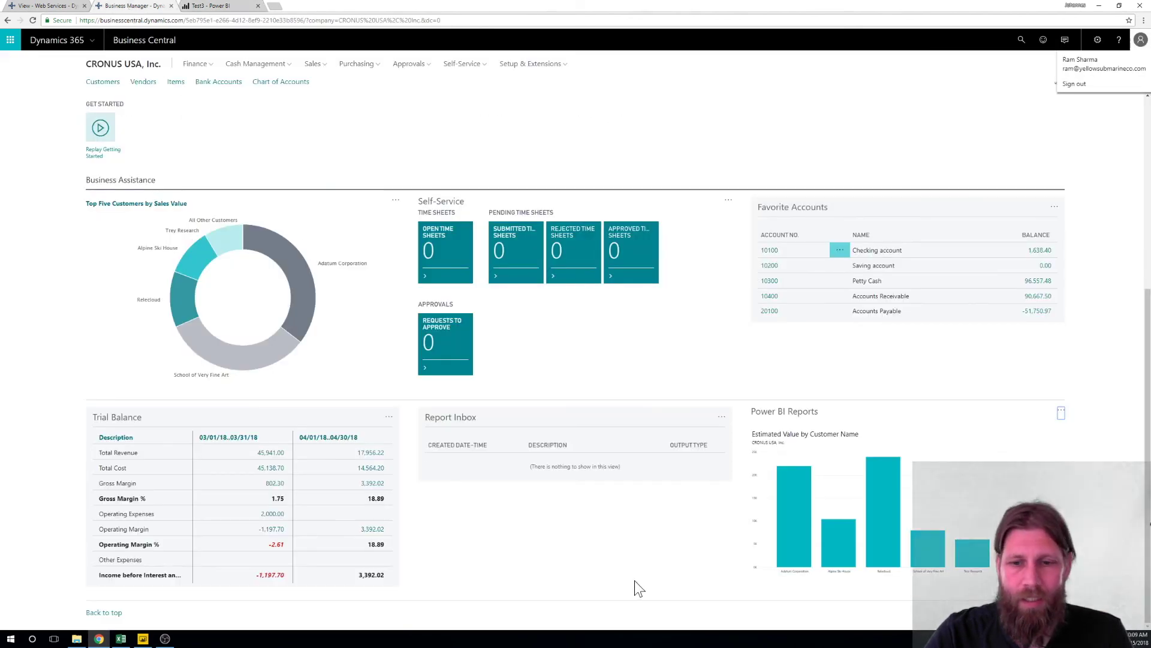
- Enable the Test3 report in the Power BI Reports part's report selection and confirm with OK
{"action": "left_click", "coordinate": [1061, 414]}
{"action": "left_click", "coordinate": [1035, 428]}
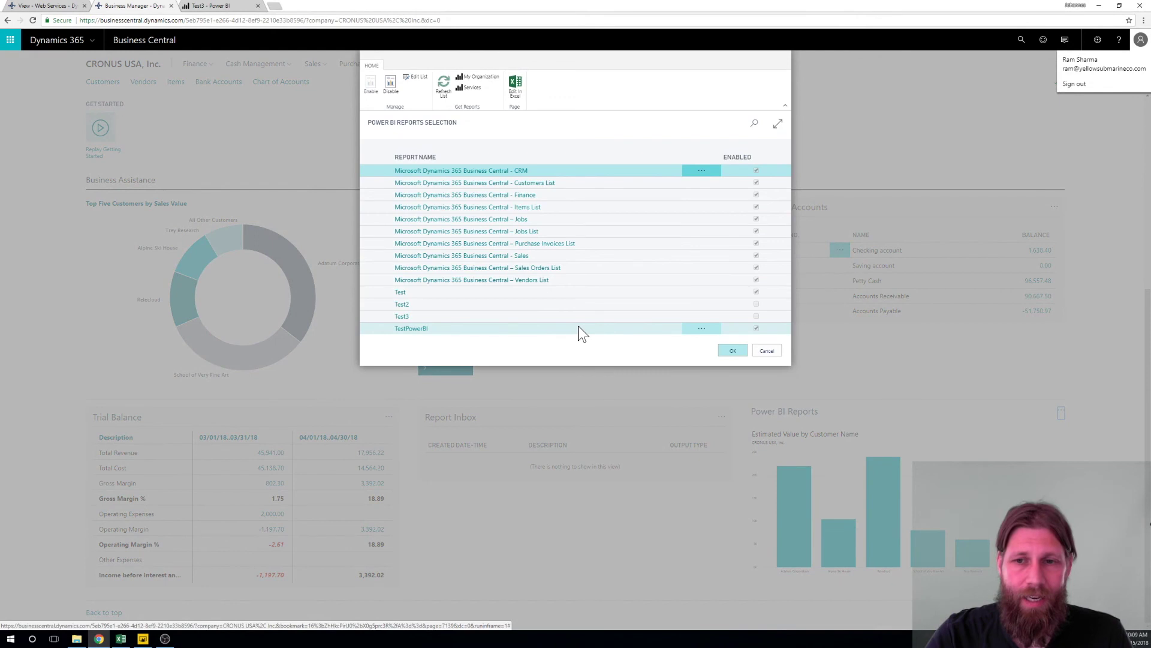
{"action": "left_click", "coordinate": [507, 319]}
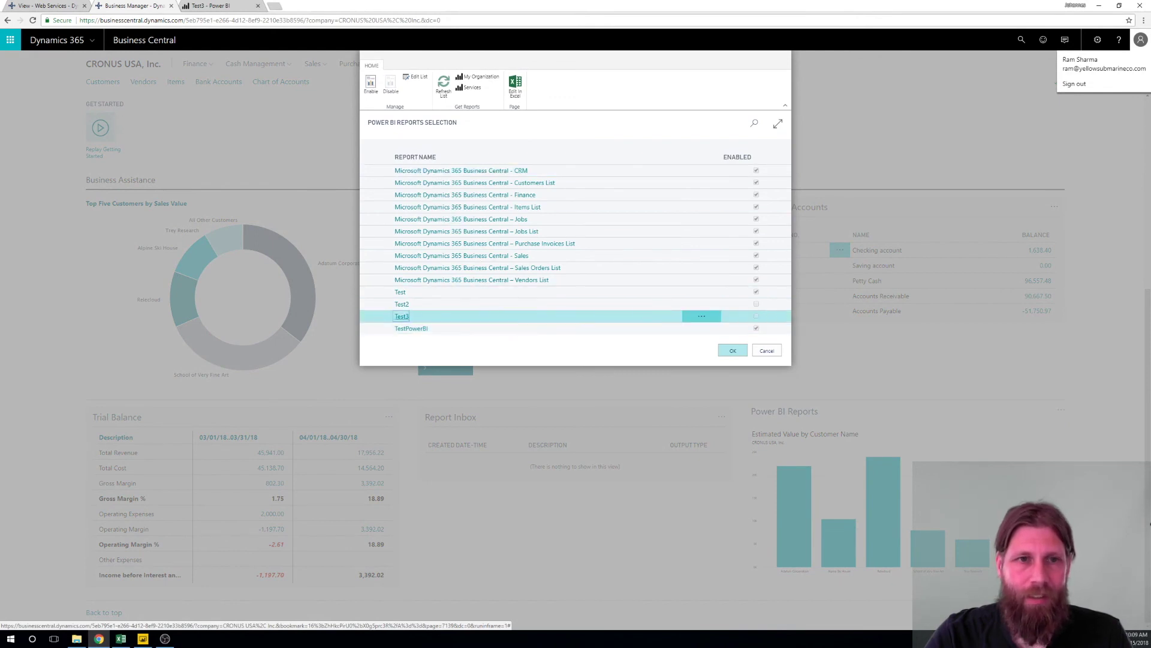
{"action": "left_click", "coordinate": [372, 89]}
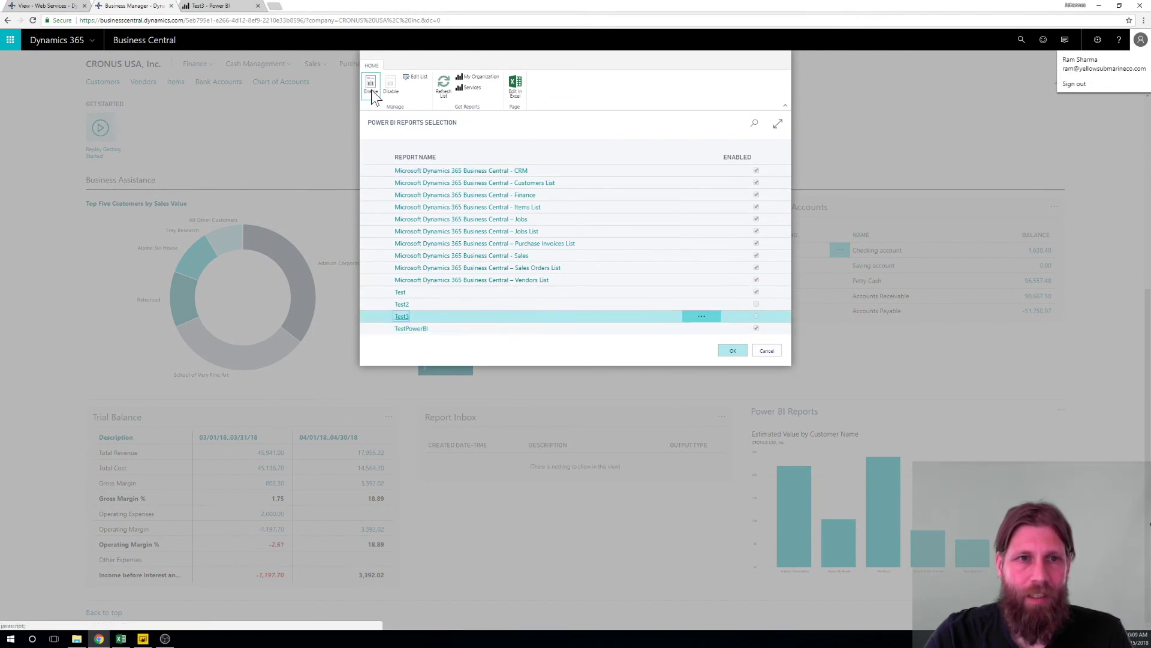
{"action": "left_click", "coordinate": [732, 353]}
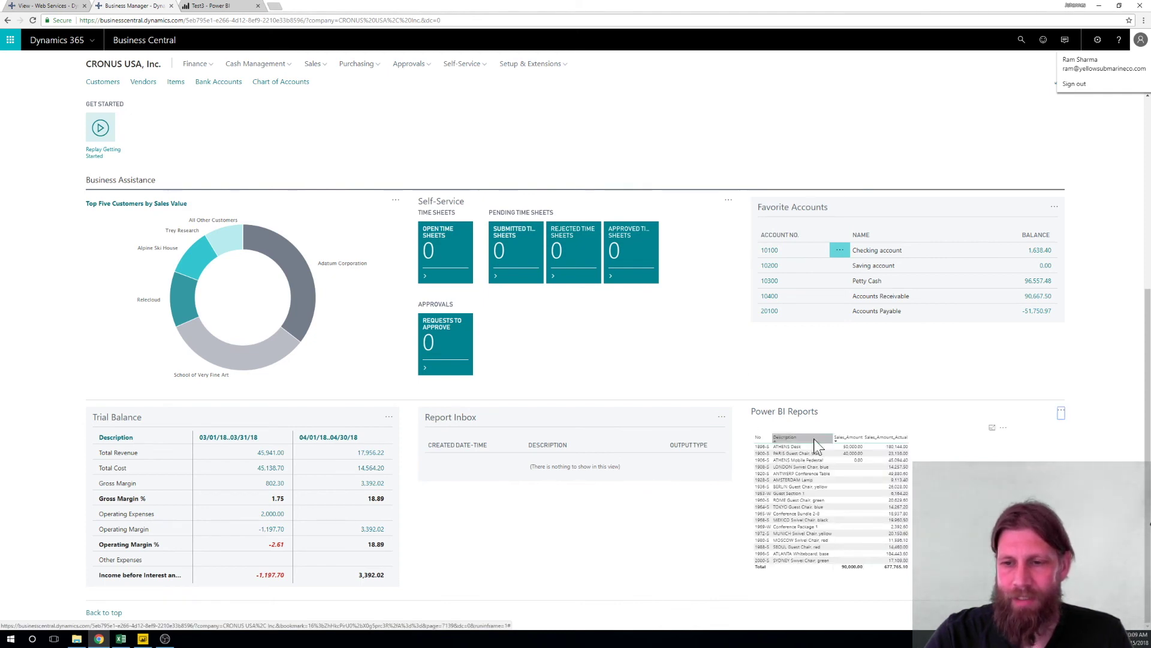
{"action": "mouse_move", "coordinate": [872, 506]}
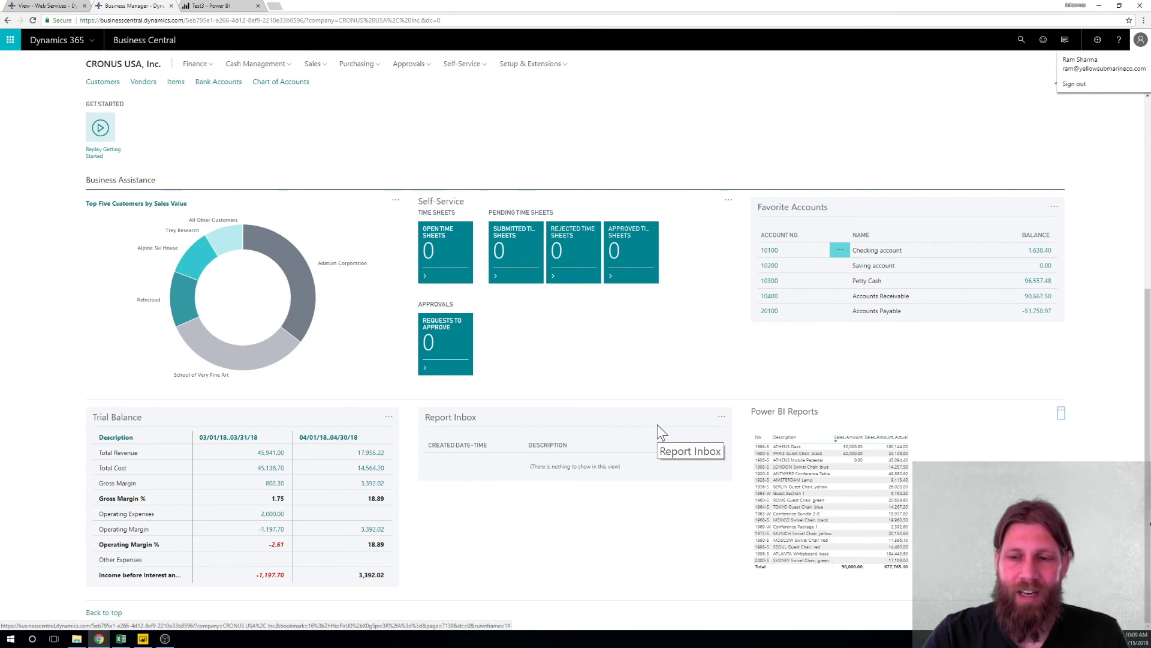
- Sort the embedded Test3 table by the Sales_Amount_Actual column
{"action": "left_click", "coordinate": [903, 437]}
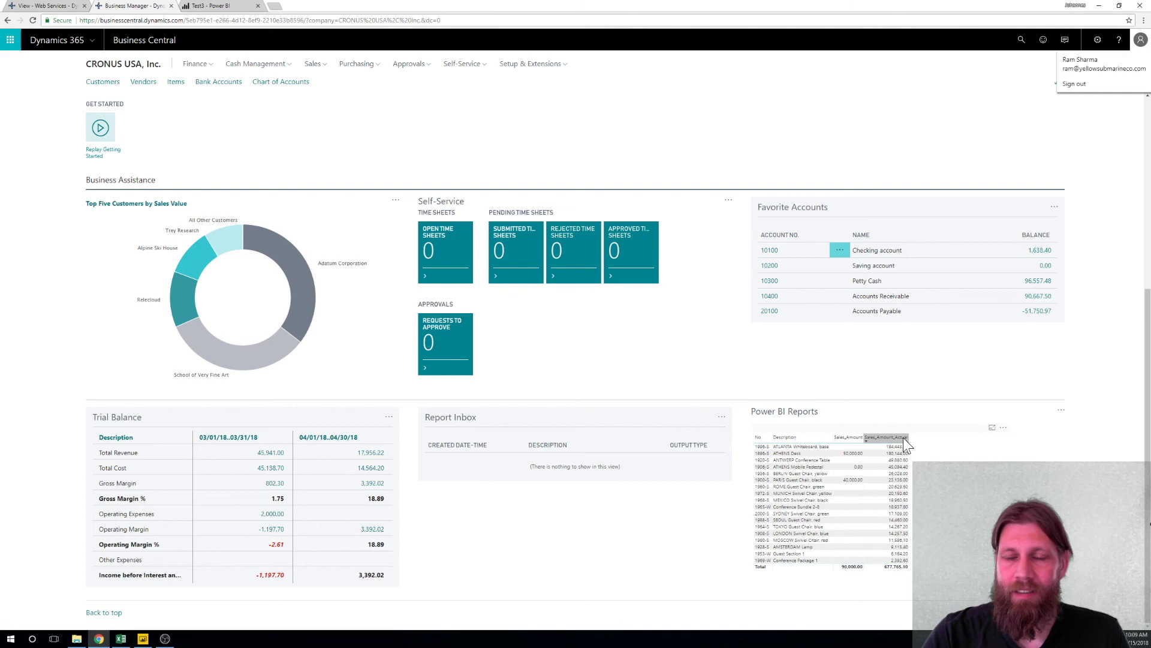